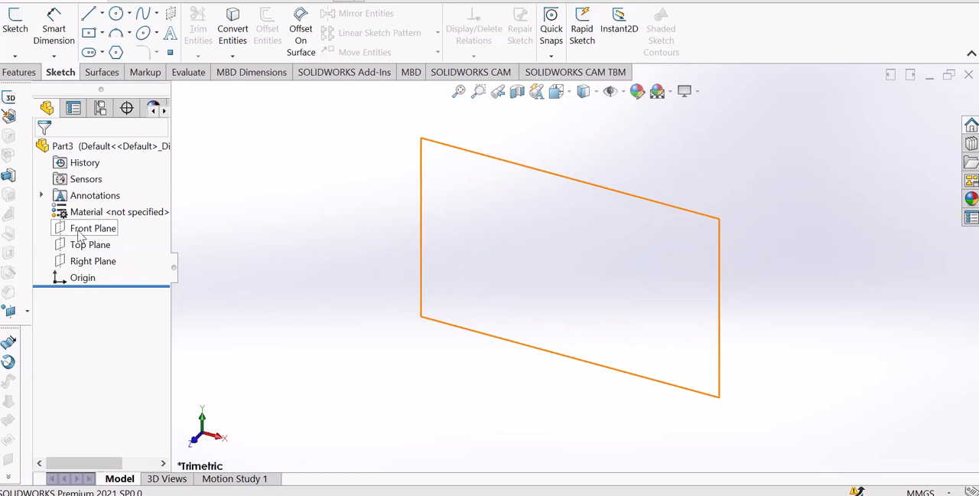
Start a sketch on the Front Plane and draw a slanted line about 89.5 mm long, left of the origin
click(80, 233)
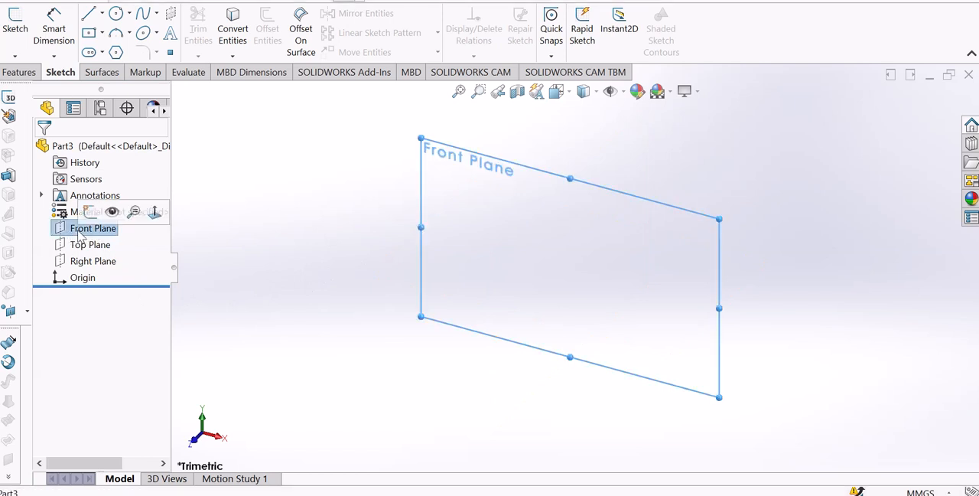
click(15, 31)
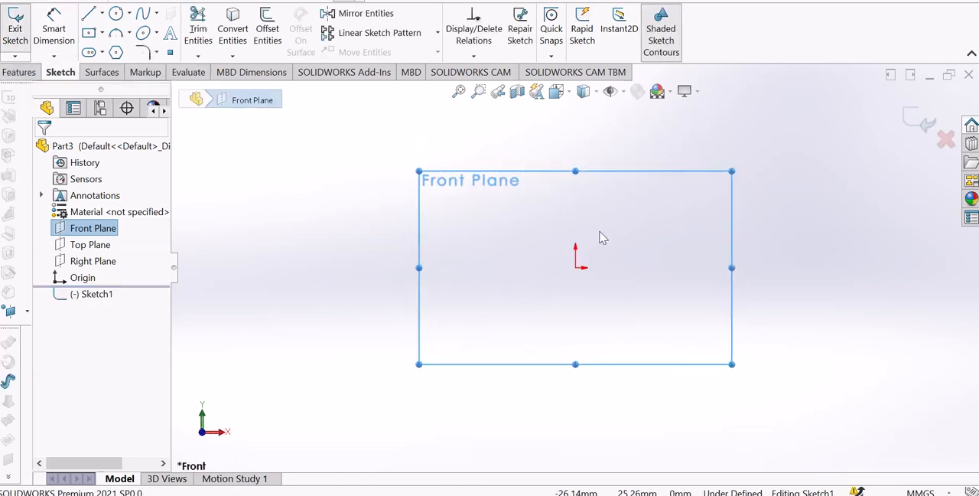
click(88, 13)
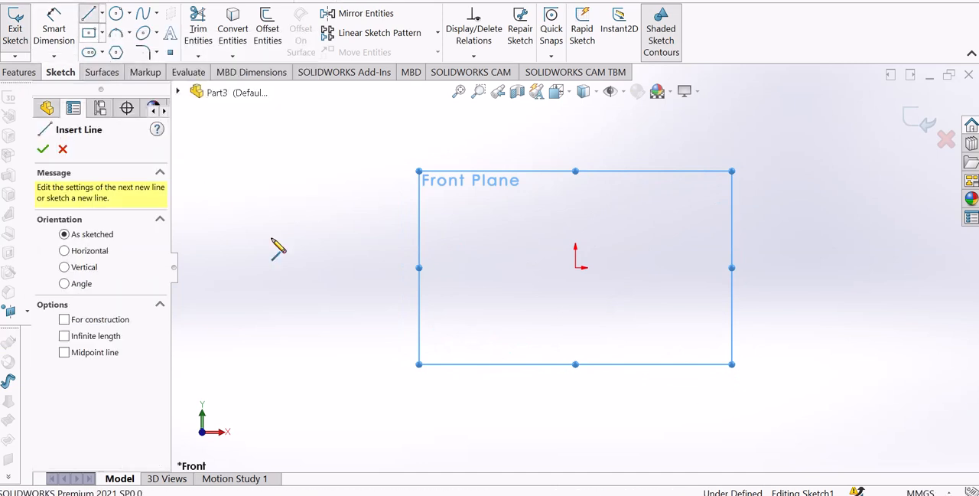
click(331, 214)
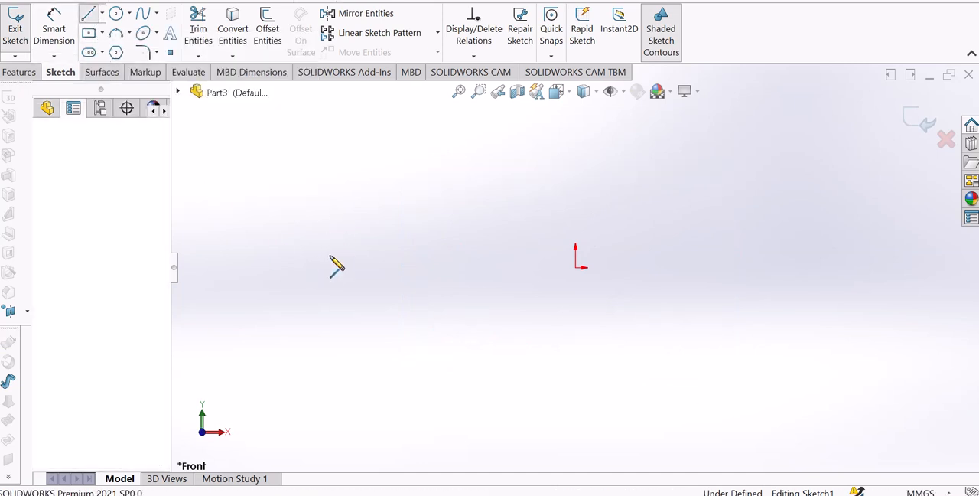
click(377, 364)
right_click(381, 340)
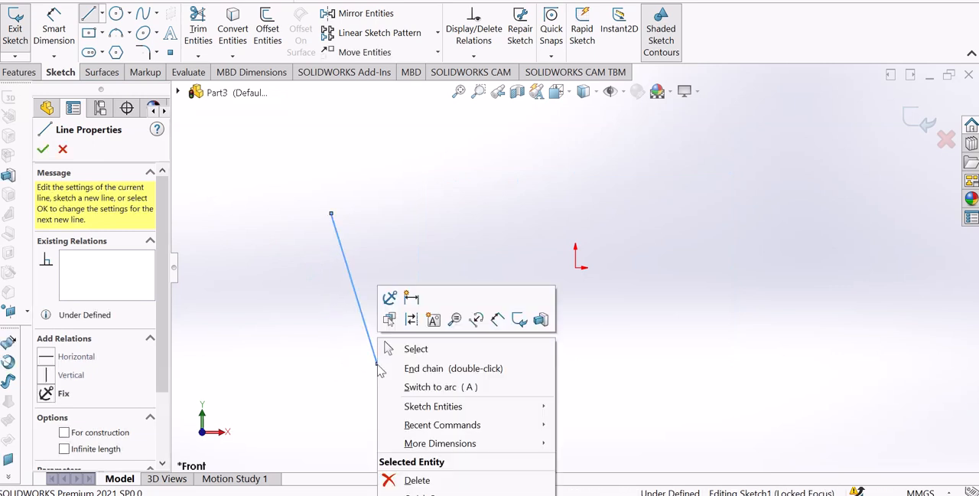
click(384, 346)
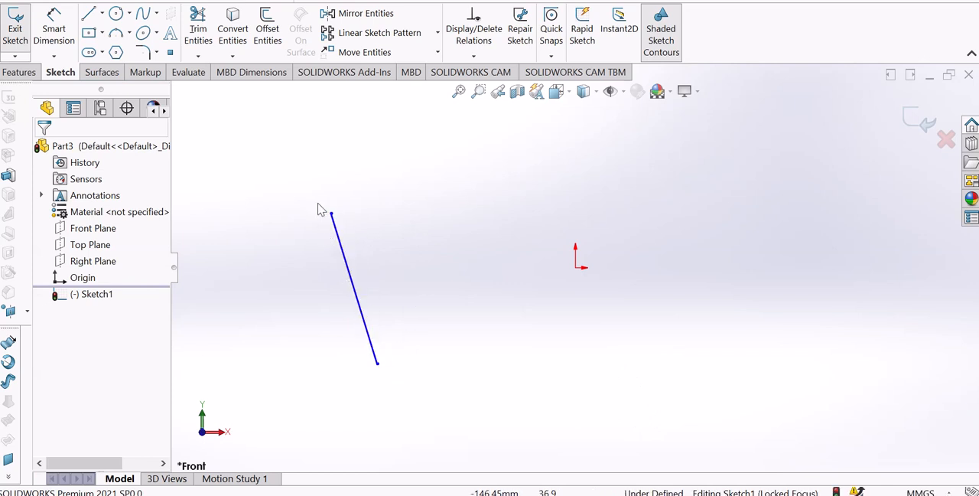
Apply a Horizontal relation to the slanted line
click(342, 255)
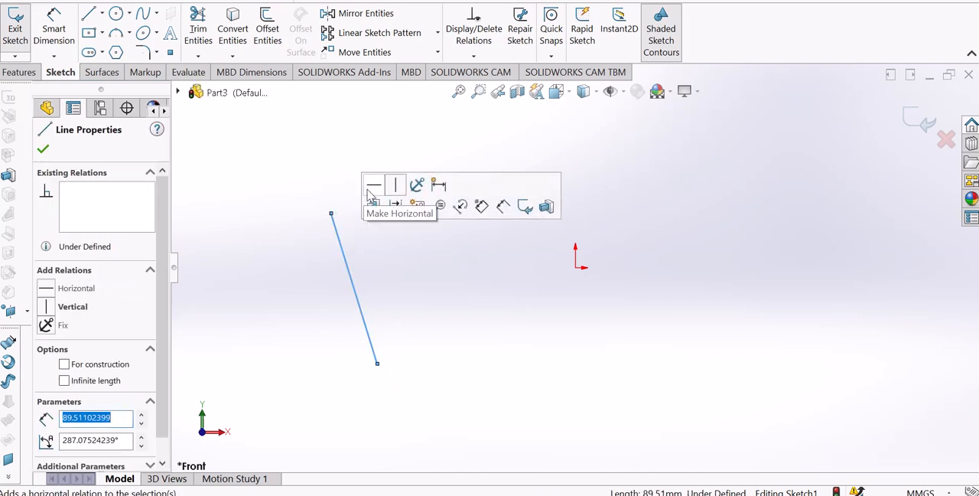
click(46, 292)
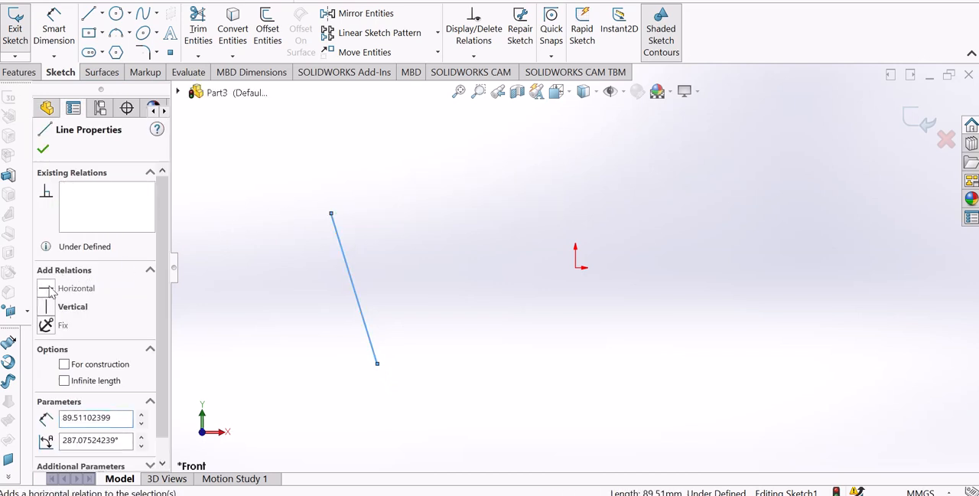
click(346, 279)
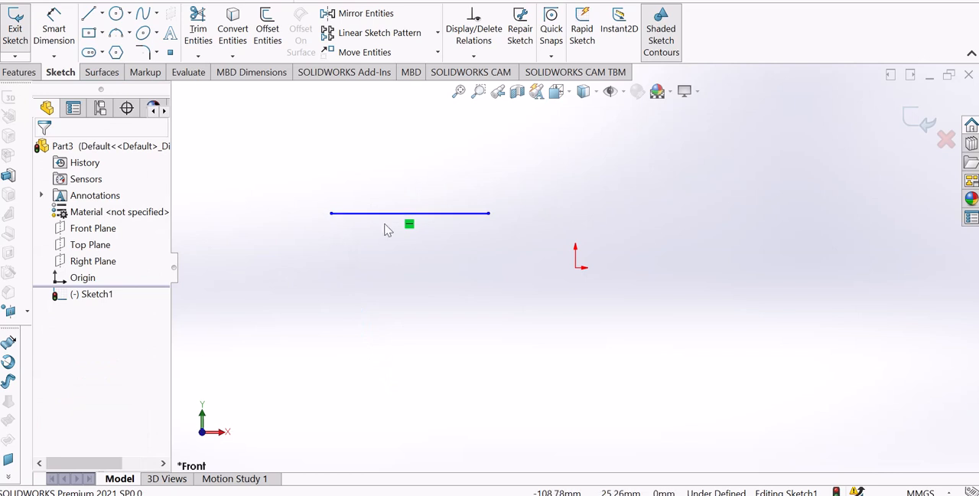
Move the horizontal line's right endpoint onto the origin to make the two coincident
click(489, 214)
drag(490, 215, 579, 277)
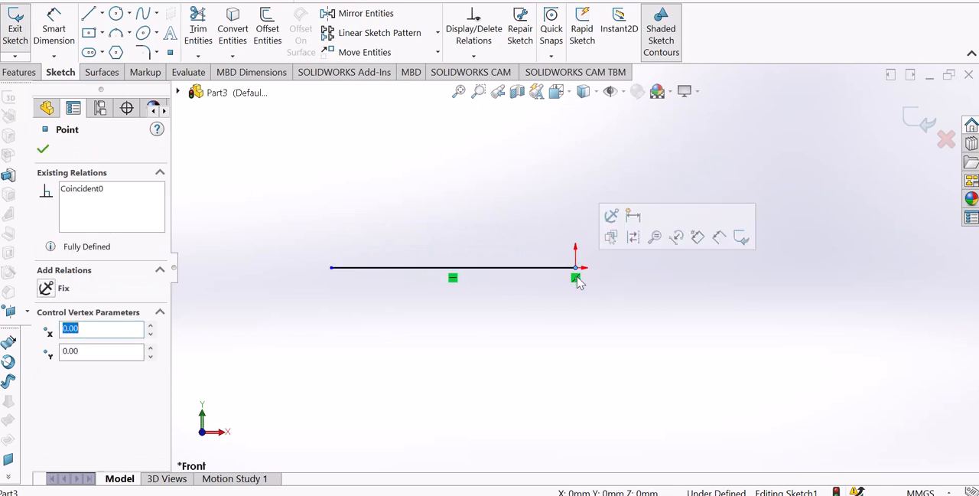
click(538, 303)
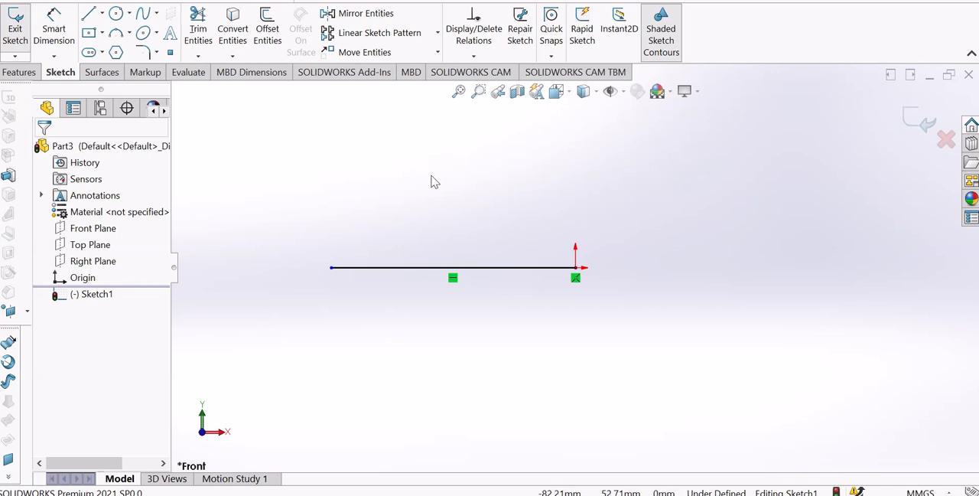
Dimension the horizontal line's length with Smart Dimension and set it to 100 mm
click(65, 47)
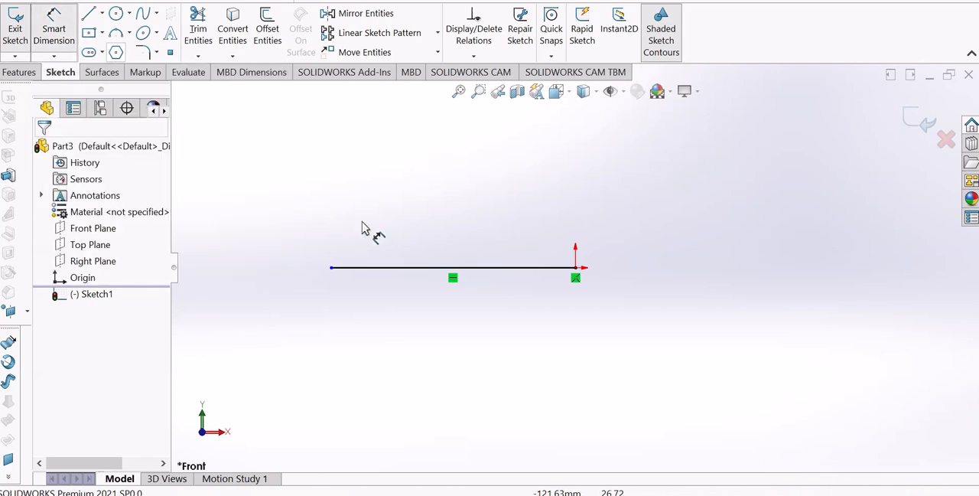
click(429, 262)
click(434, 209)
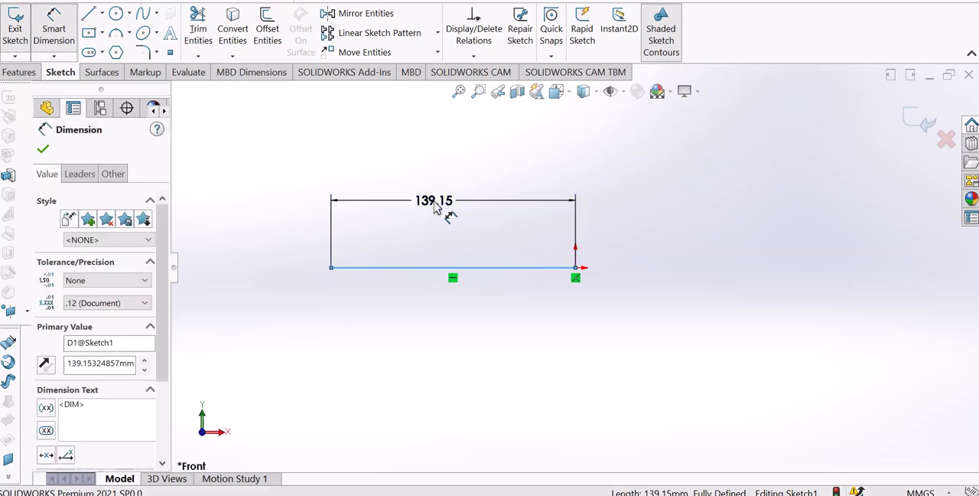
text(100)
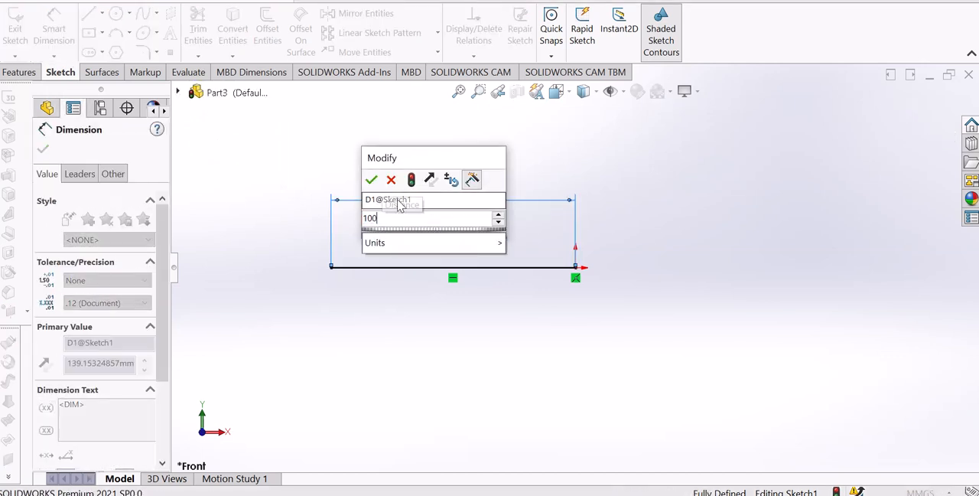
click(371, 181)
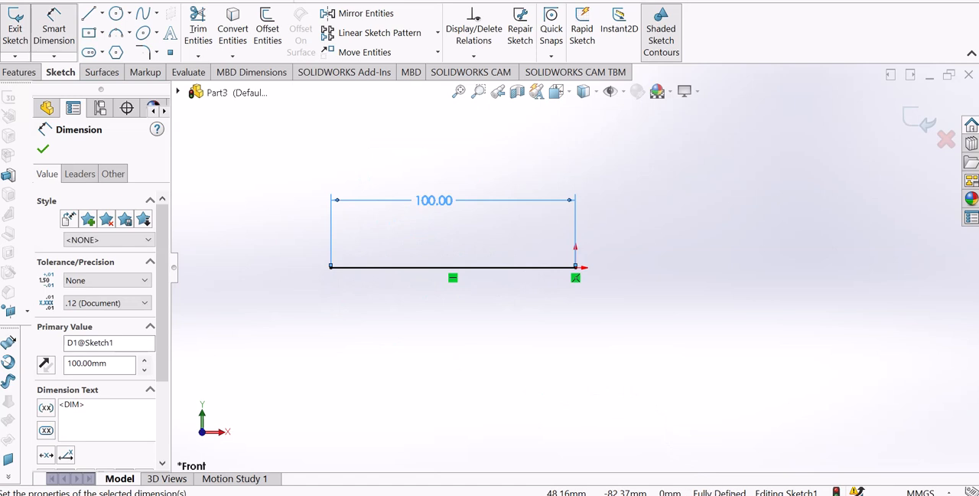
click(569, 361)
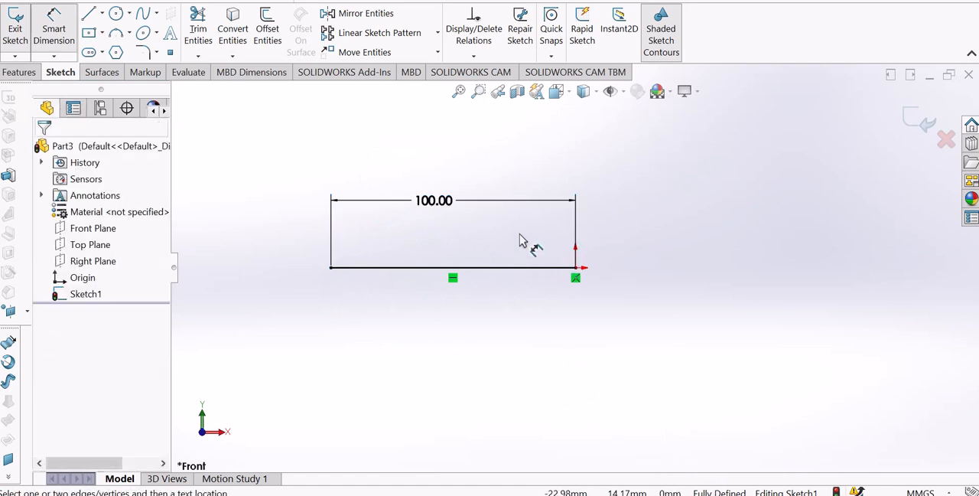
Undo the line's length dimension and its endpoint's attachment to the origin
key(ctrl+z)
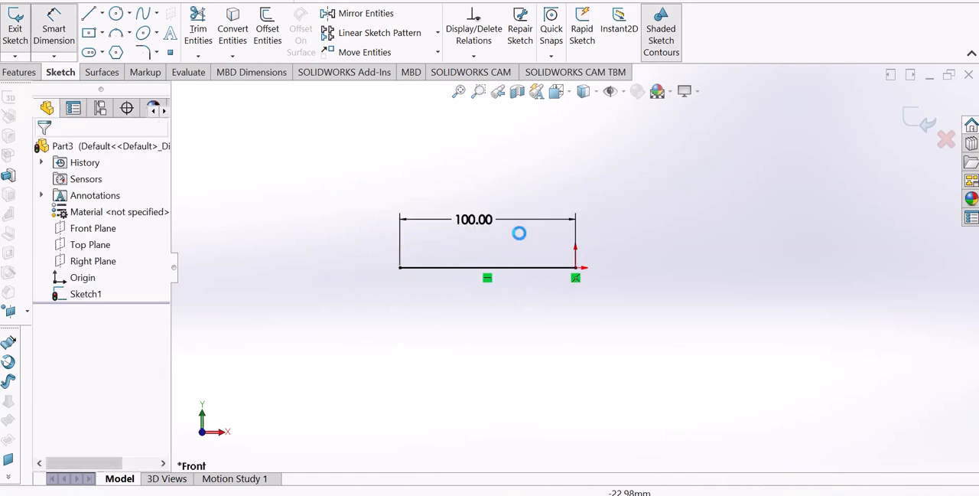
key(ctrl+z)
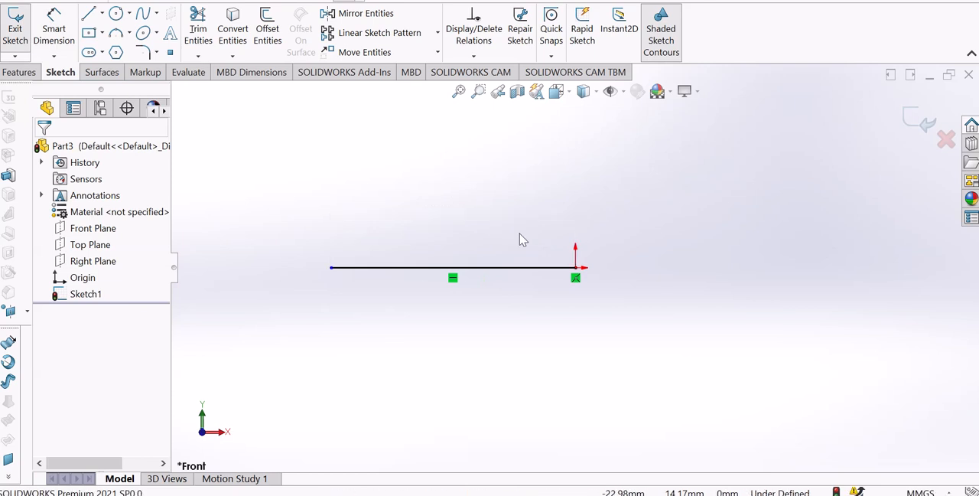
key(ctrl+z)
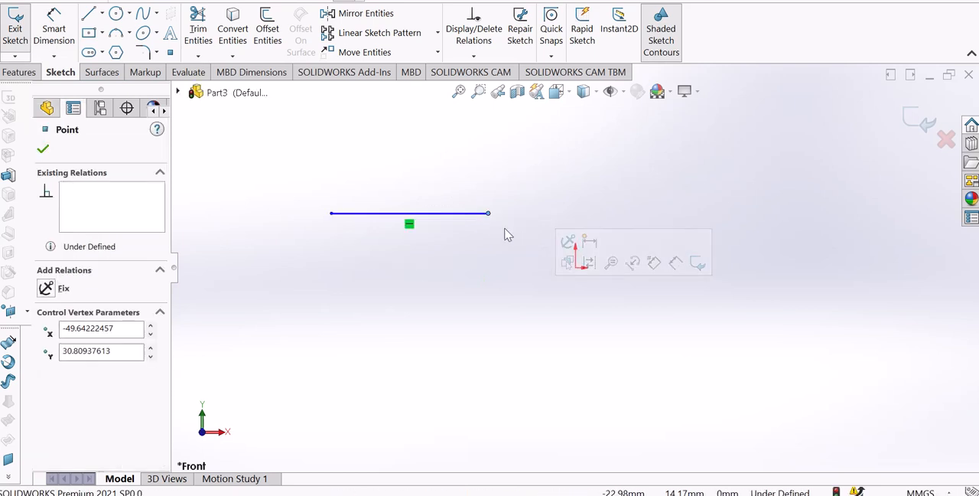
click(460, 262)
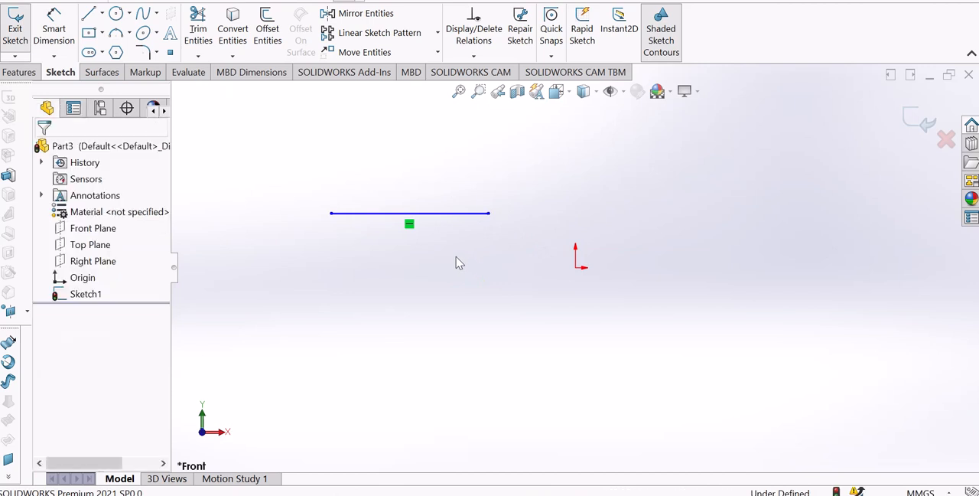
Delete the line's Horizontal relation and apply a Vertical relation instead
click(410, 225)
key(Delete)
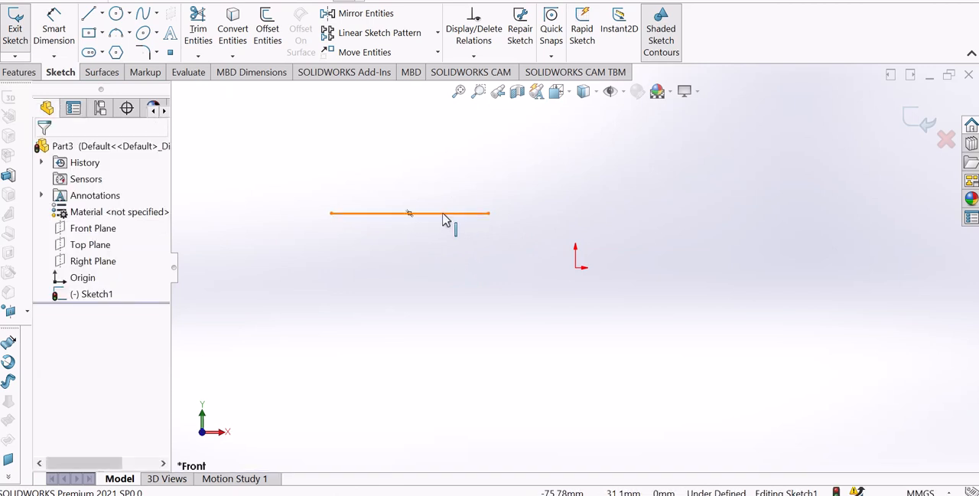
click(446, 219)
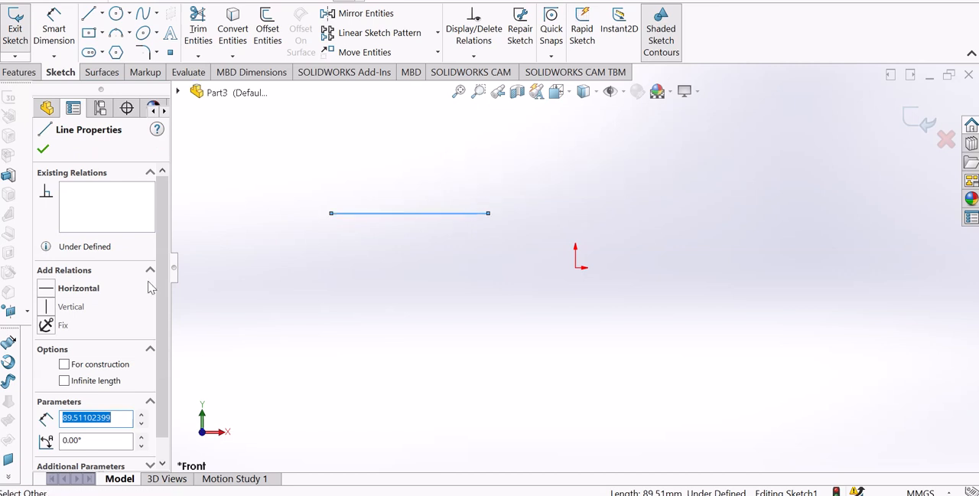
click(55, 307)
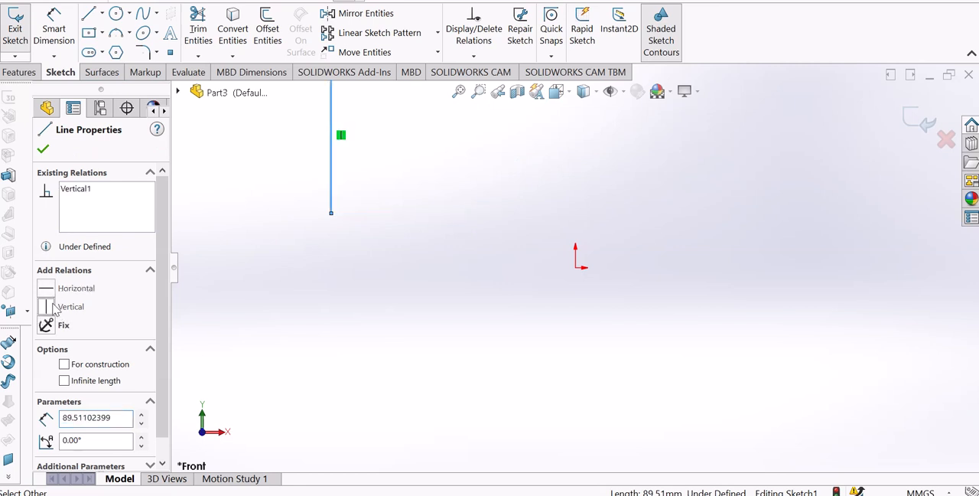
Move the vertical line's lower endpoint onto the origin to make the two coincident
scroll(389, 298, up, 5)
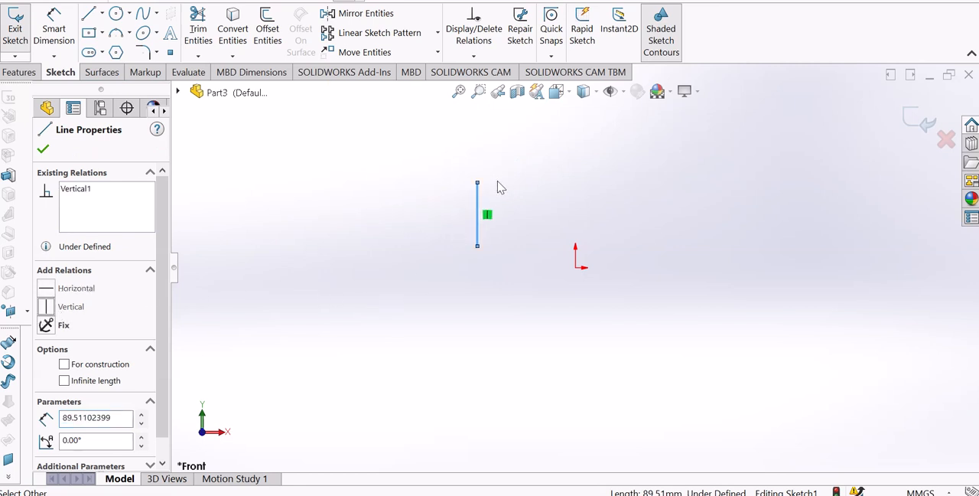
scroll(484, 201, down, 5)
scroll(829, 352, up, 2)
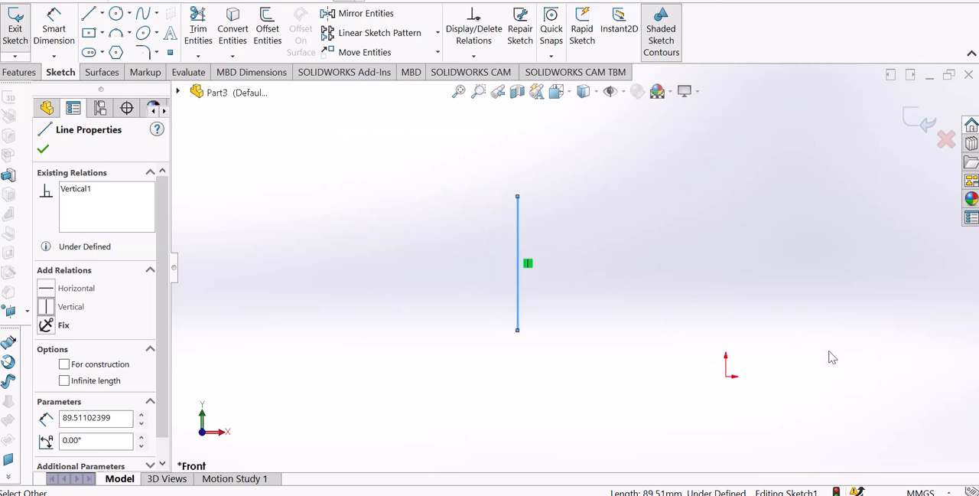
scroll(828, 352, down, 2)
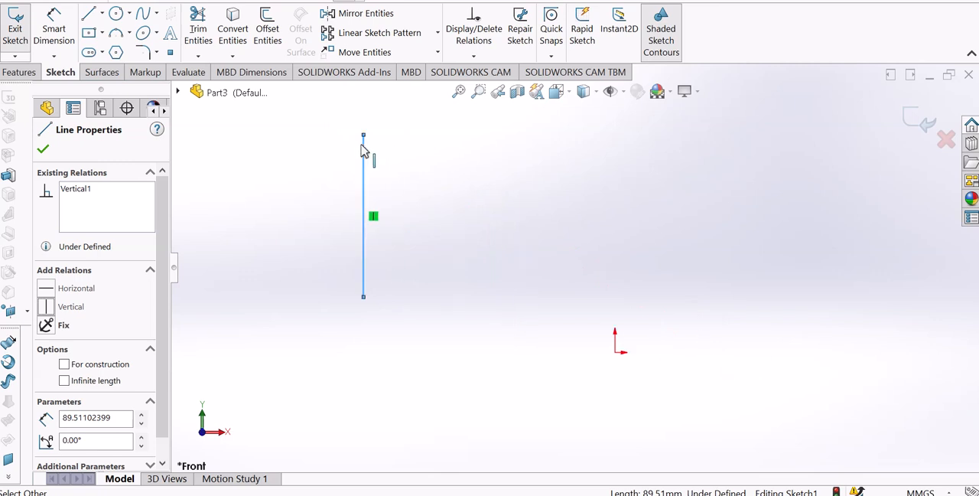
click(375, 300)
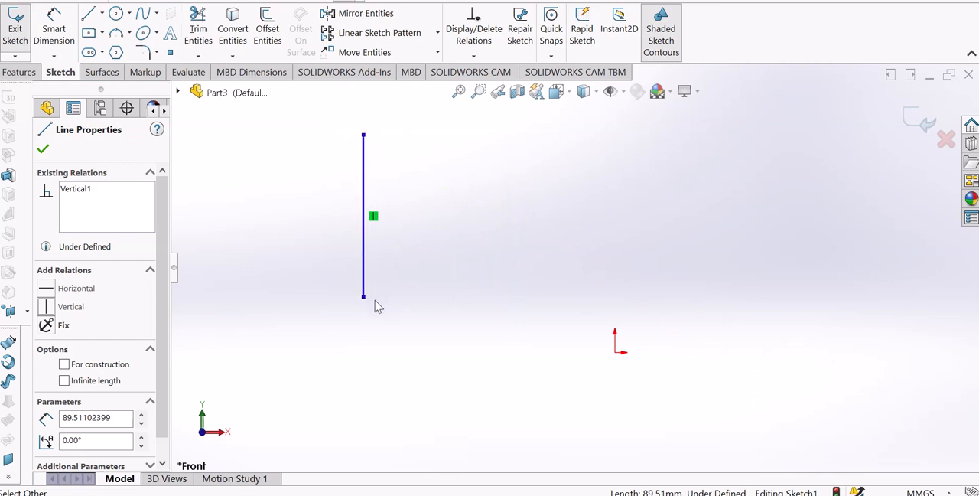
drag(365, 299, 615, 355)
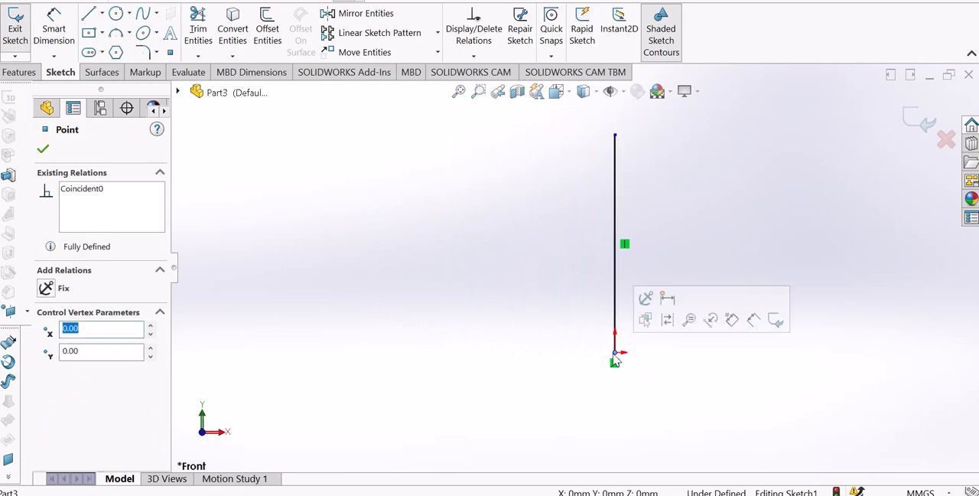
click(654, 362)
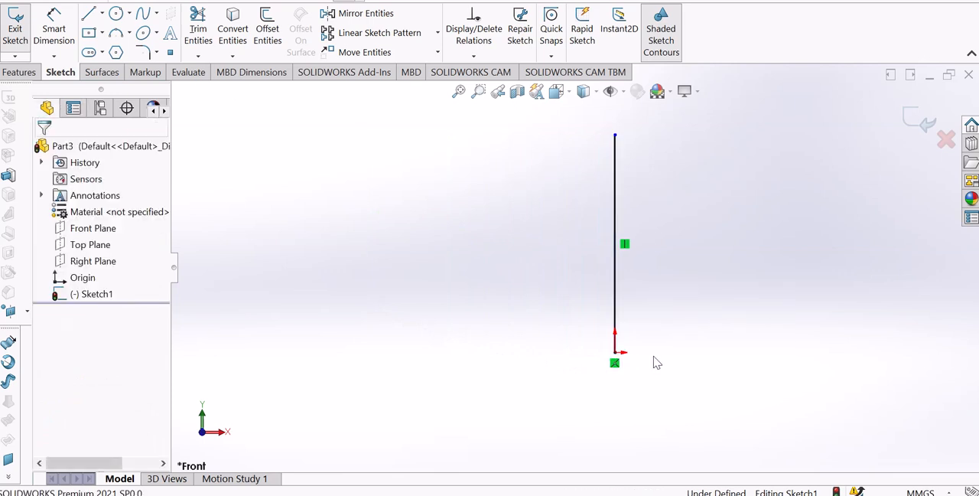
Undo the attachment of the vertical line's lower endpoint to the origin
click(616, 364)
click(591, 368)
key(ctrl+z)
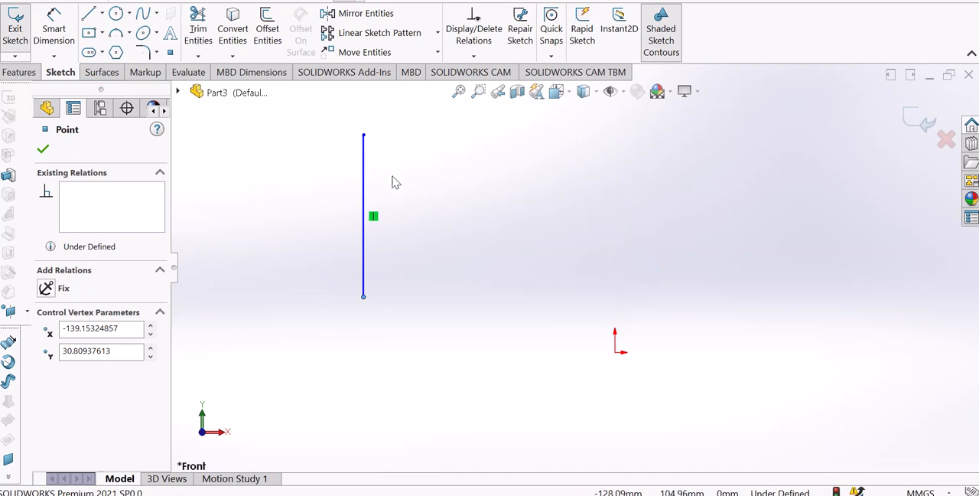
key(Escape)
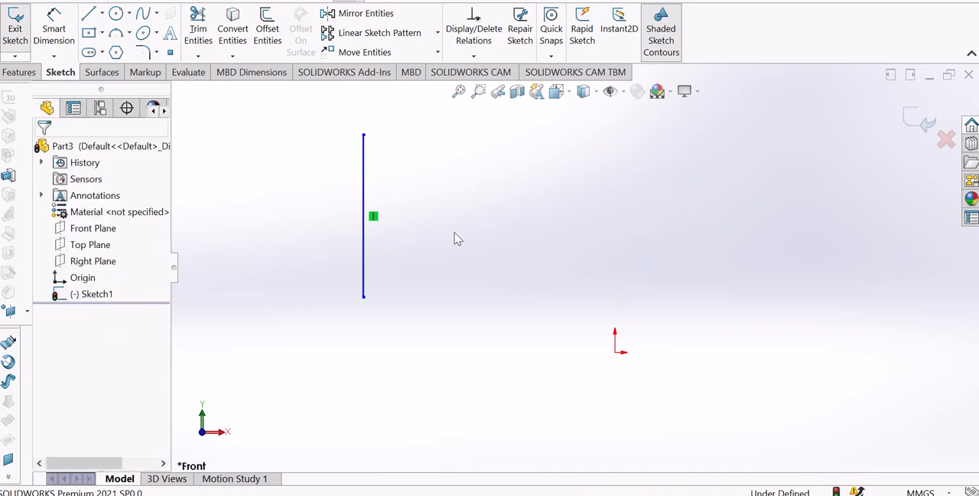
Add a Horizontal relation between the vertical line's lower endpoint and the origin
click(364, 301)
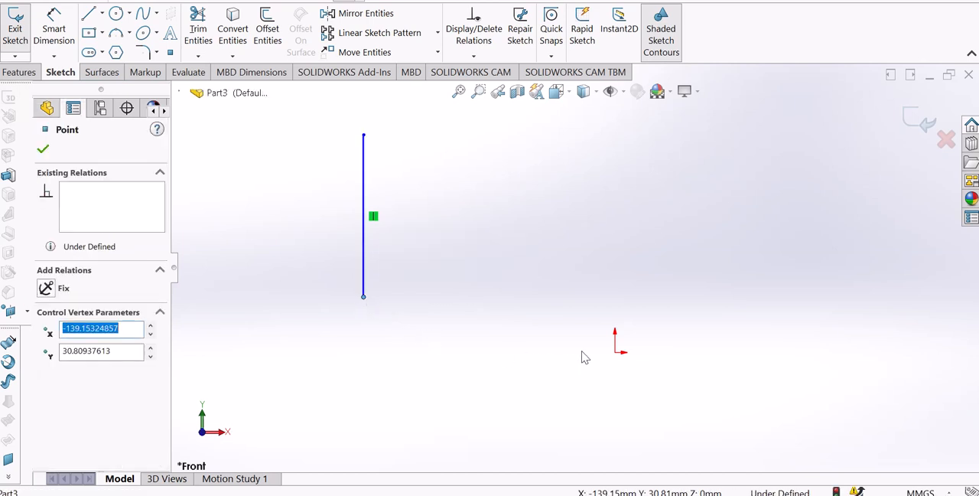
ctrl+click(616, 354)
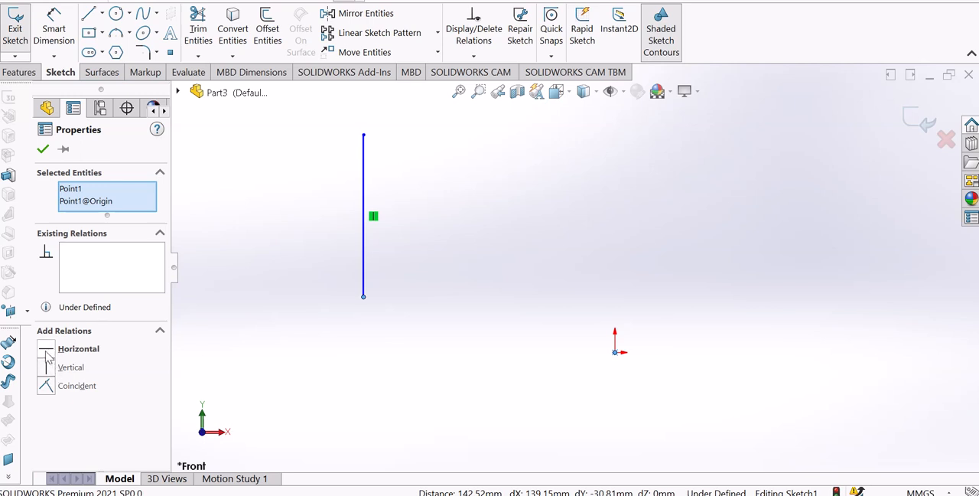
click(47, 353)
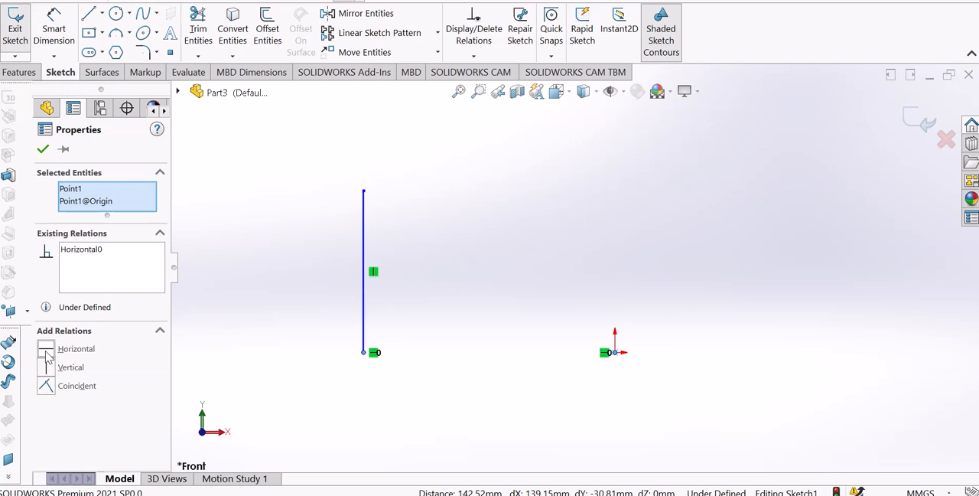
click(191, 349)
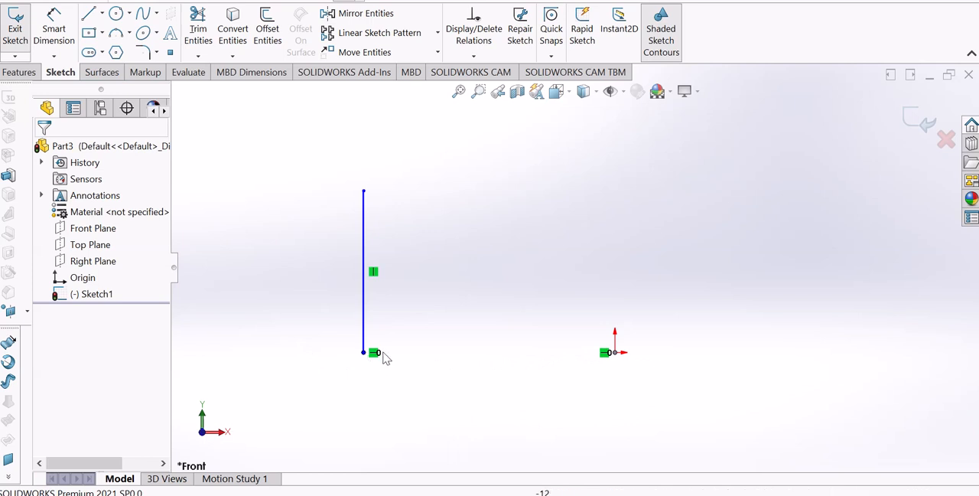
Draw a horizontal centerline about 168 mm long, passing through the vertical line's lower endpoint and ending at the origin
click(101, 13)
click(120, 52)
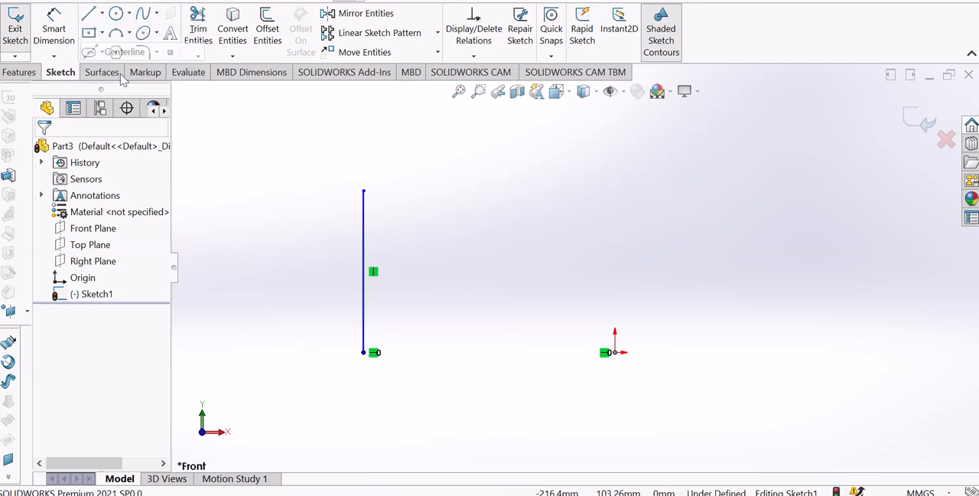
click(313, 353)
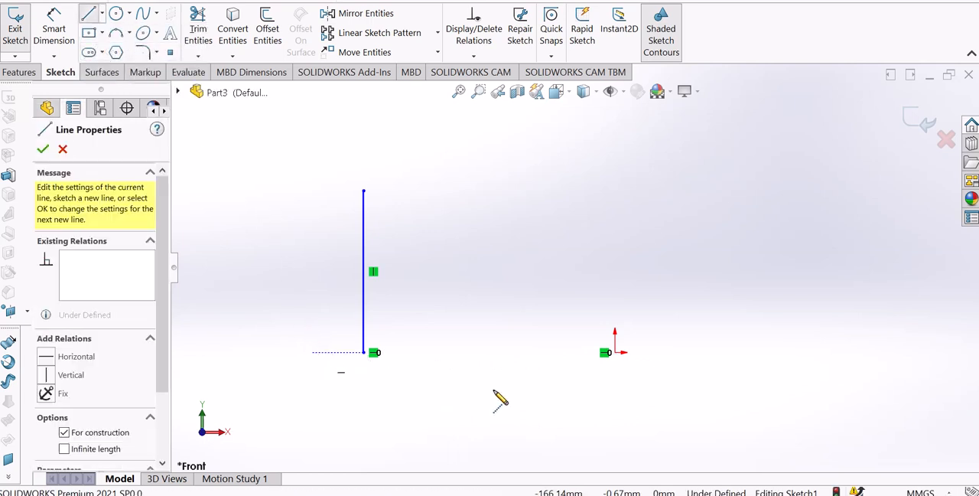
click(610, 352)
right_click(624, 351)
click(650, 349)
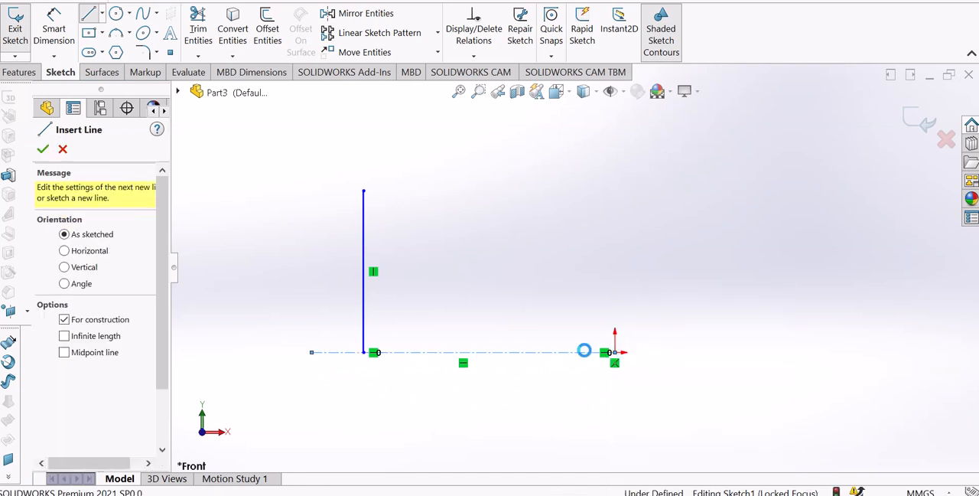
Delete the horizontal centerline that runs to the origin
scroll(559, 350, down, 2)
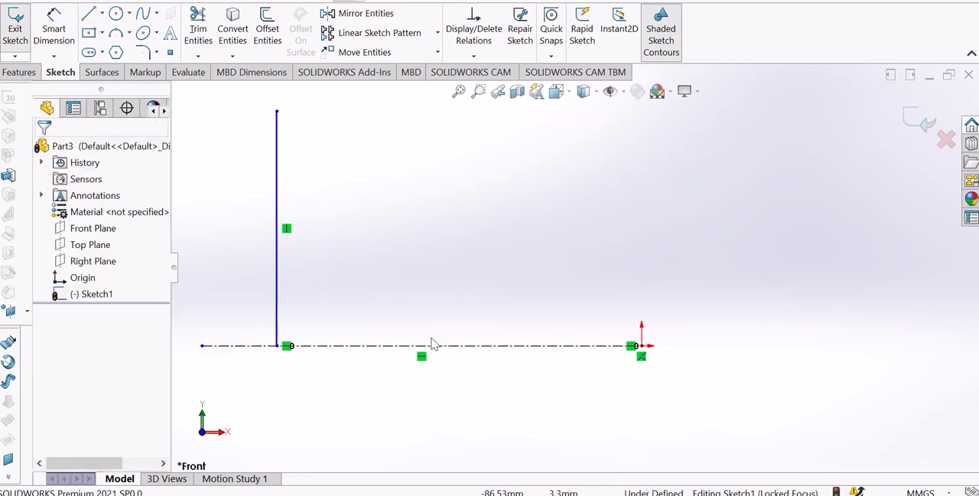
click(354, 346)
key(Delete)
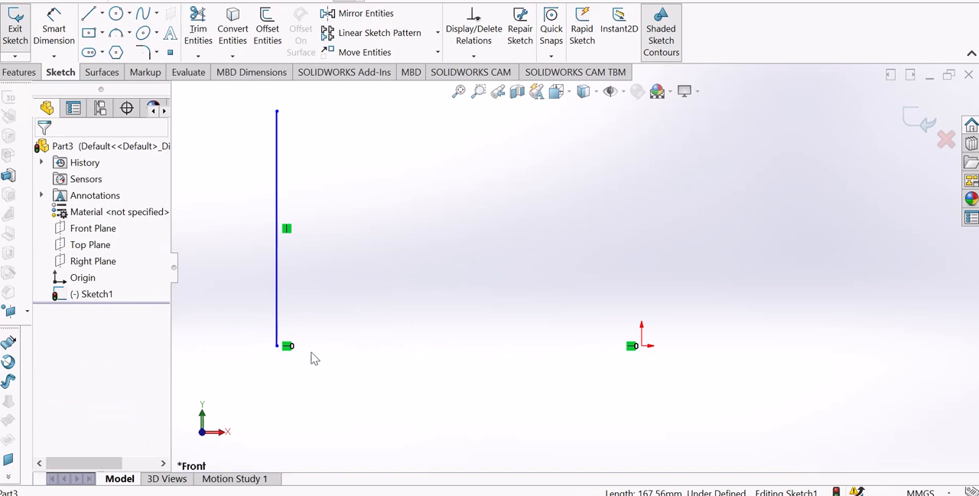
Examine the Horizontal relation markers at the vertical line's lower endpoint and at the origin
scroll(311, 358, down, 2)
scroll(312, 341, down, 1)
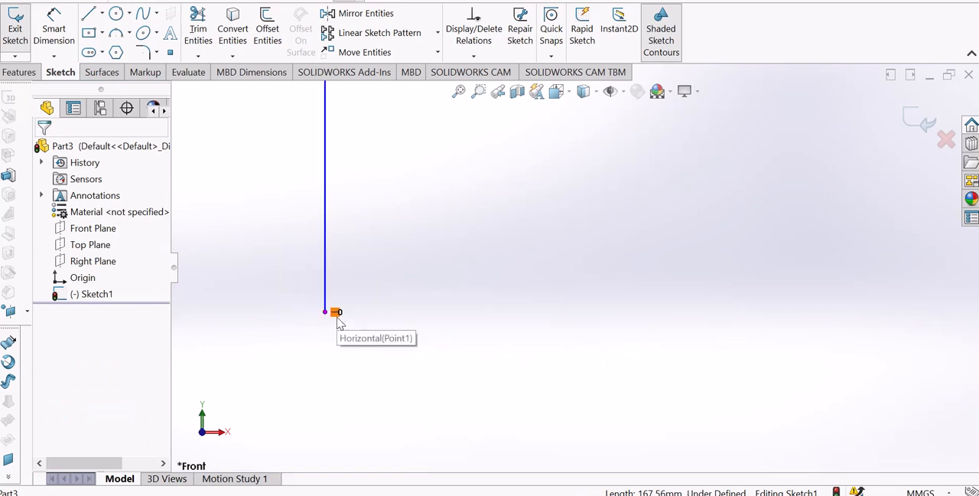
scroll(338, 317, up, 3)
scroll(768, 256, up, 4)
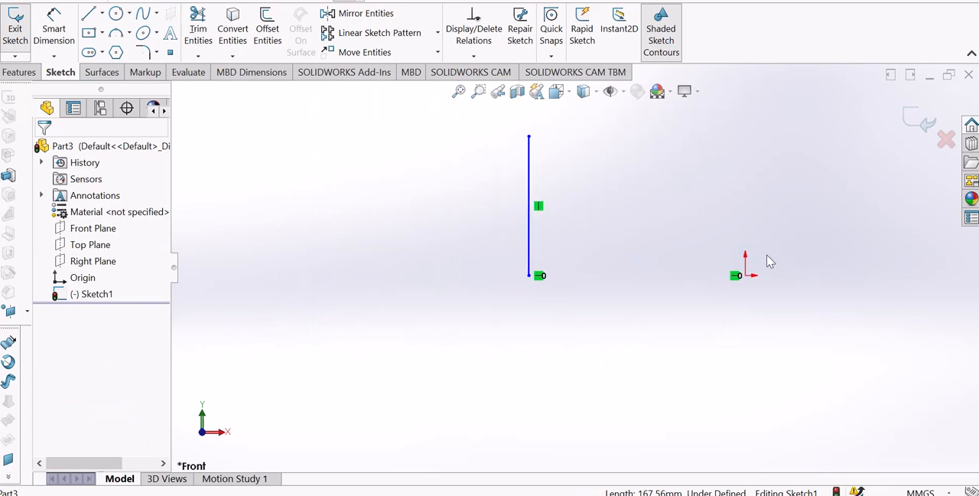
scroll(767, 257, down, 3)
scroll(587, 317, down, 1)
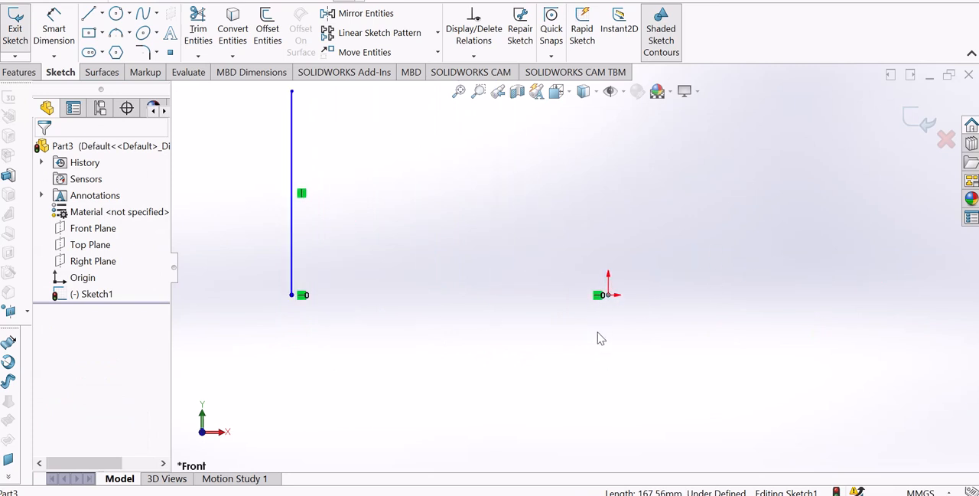
scroll(474, 253, up, 3)
scroll(479, 229, down, 2)
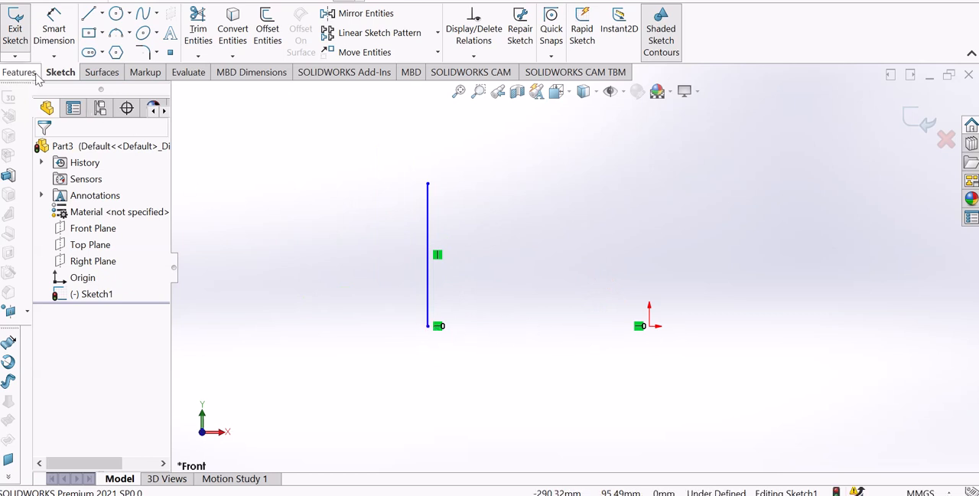
Dimension the horizontal distance between the vertical line's lower endpoint and the origin as 120 mm
click(53, 29)
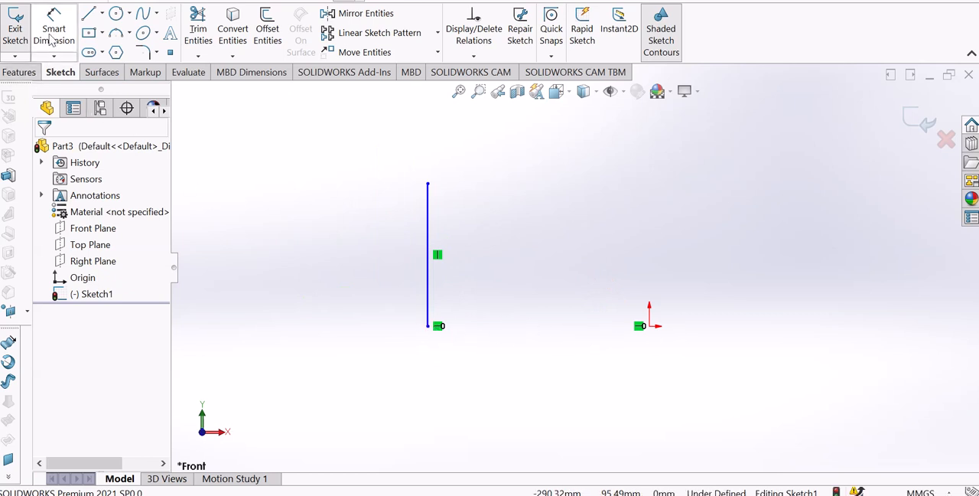
click(428, 327)
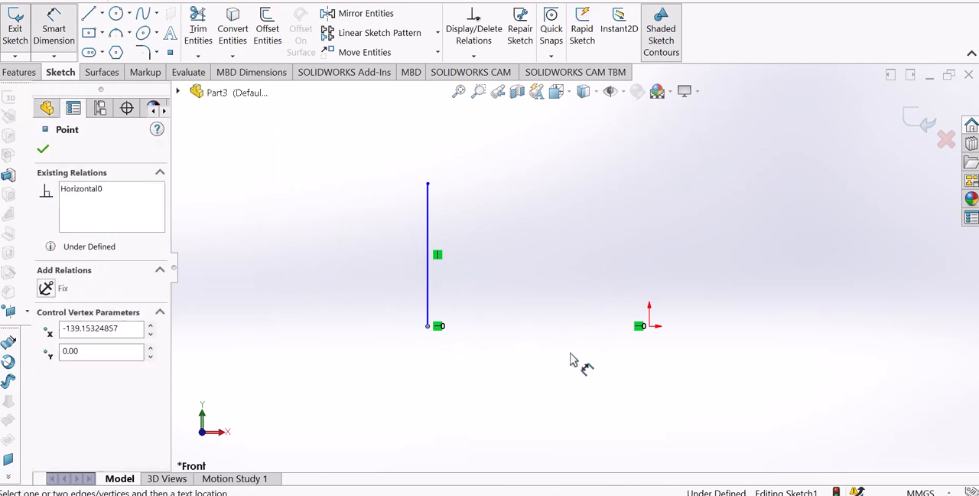
click(650, 326)
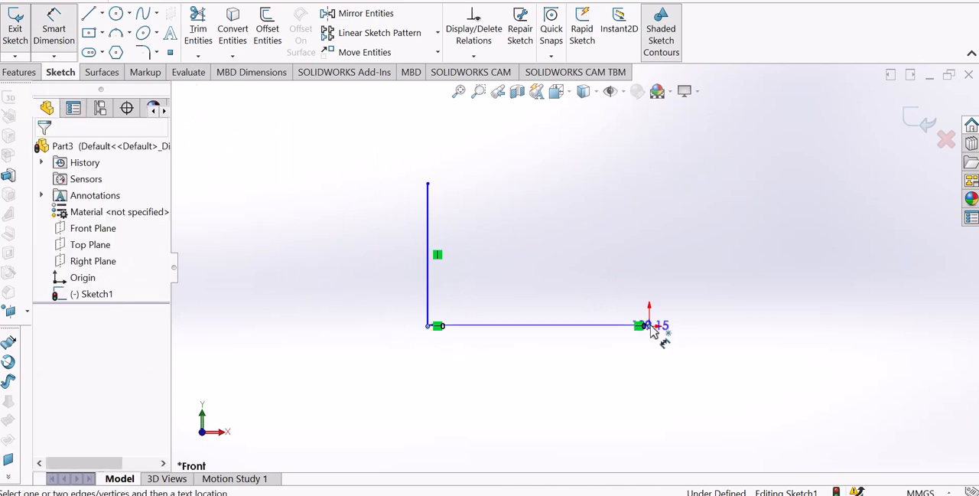
click(541, 391)
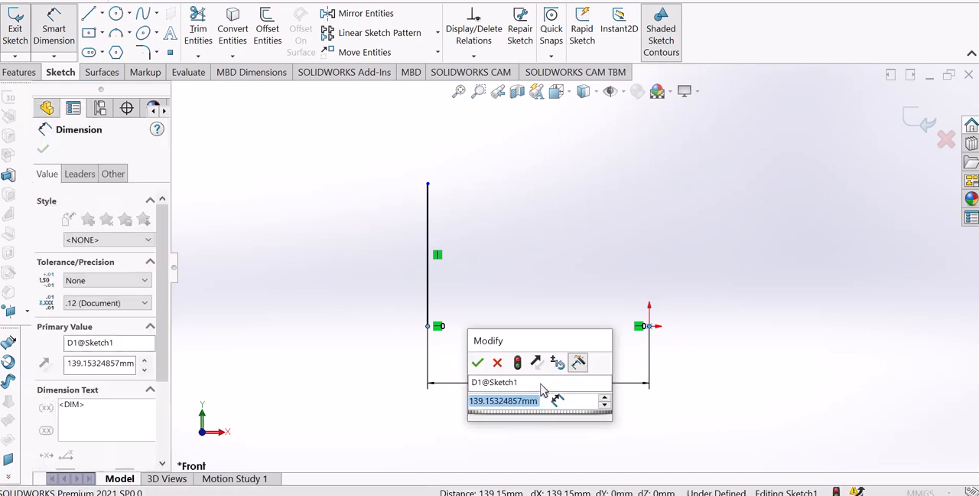
text(120)
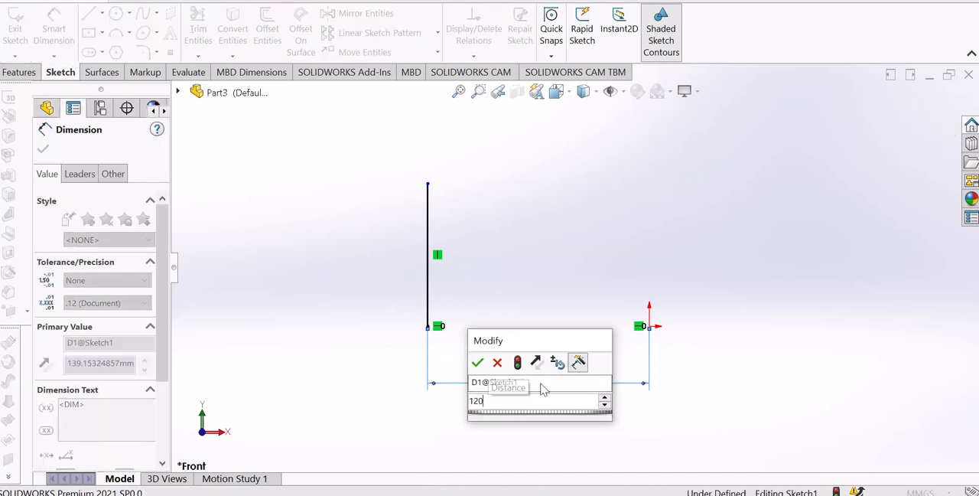
key(Return)
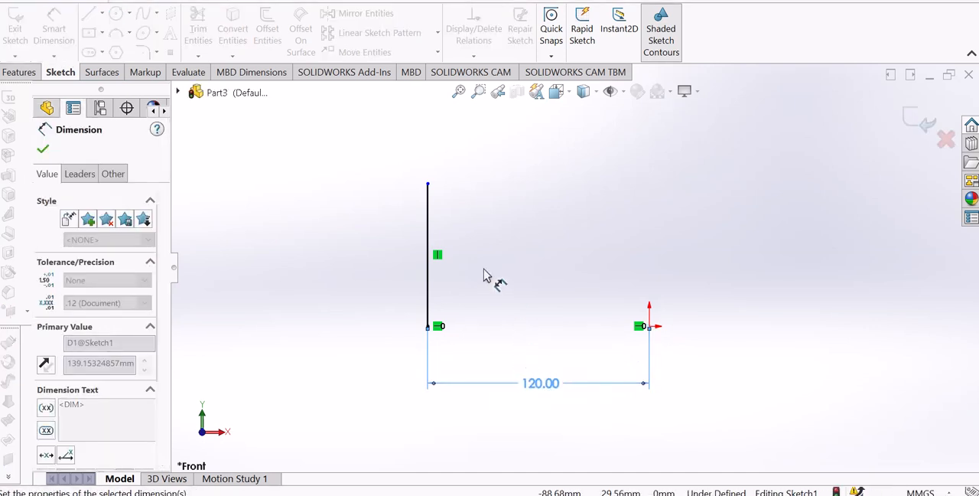
Dimension the vertical line's length as 80 mm
click(429, 253)
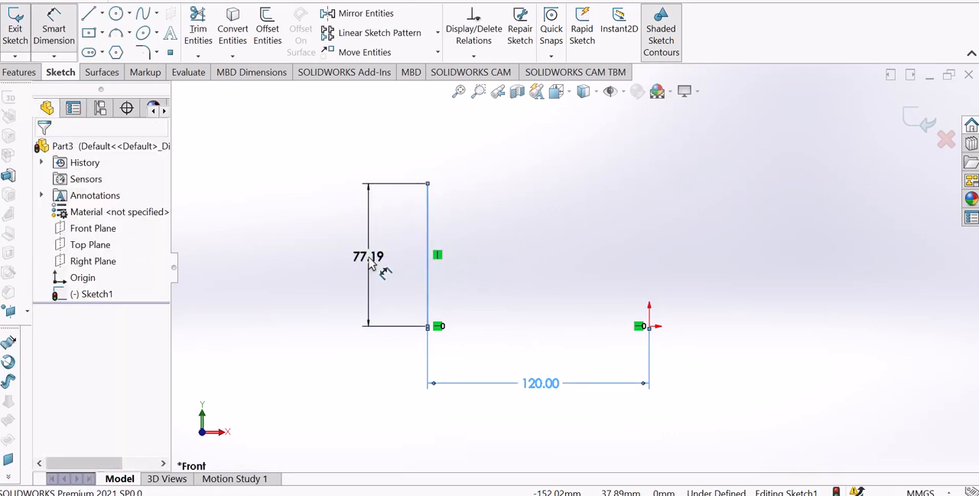
click(370, 262)
key(Return)
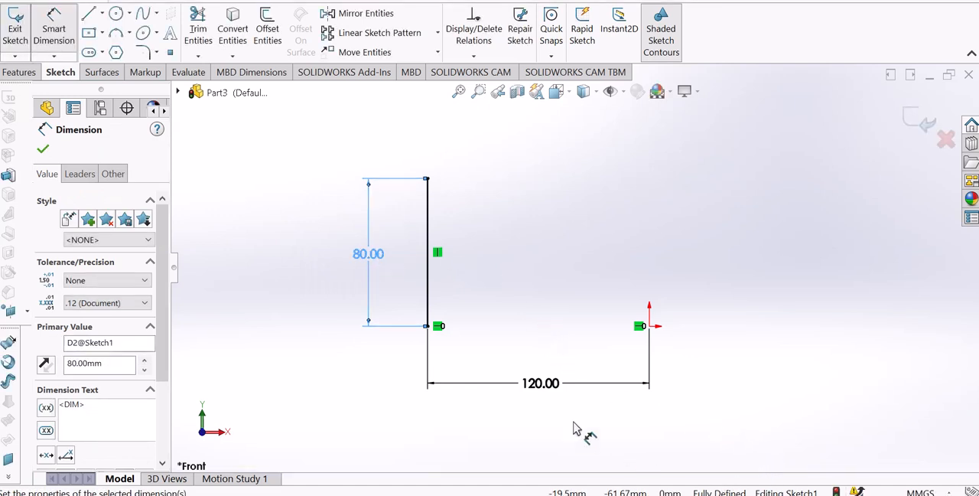
click(262, 259)
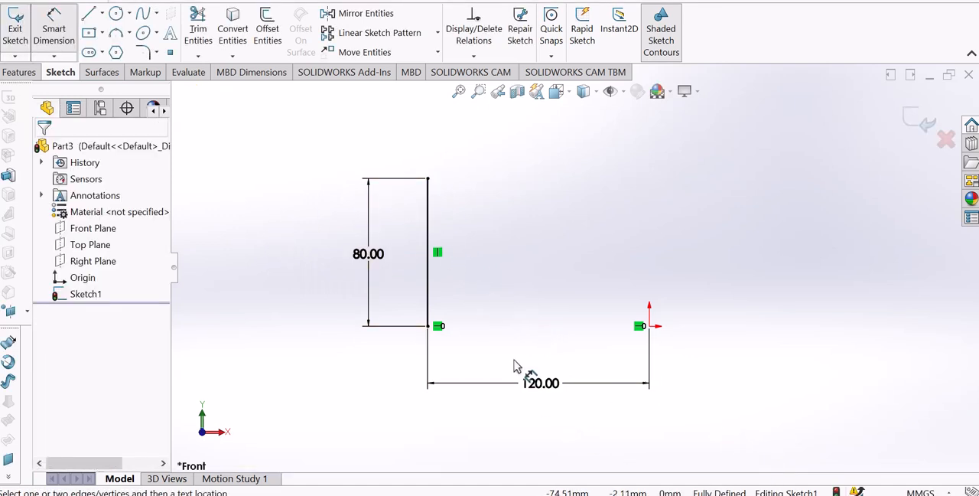
Delete the 120 mm distance dimension and the Horizontal relation between the line's lower endpoint and the origin
click(459, 383)
key(Delete)
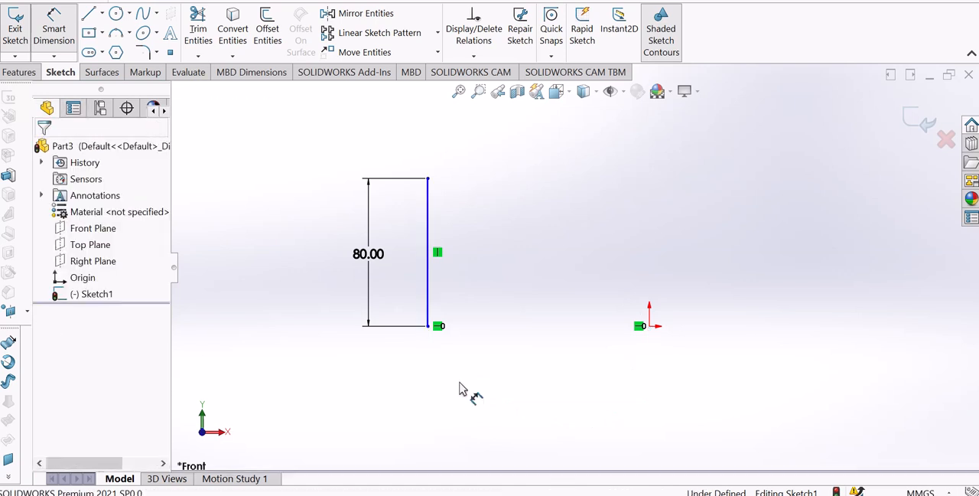
right_click(480, 365)
click(511, 413)
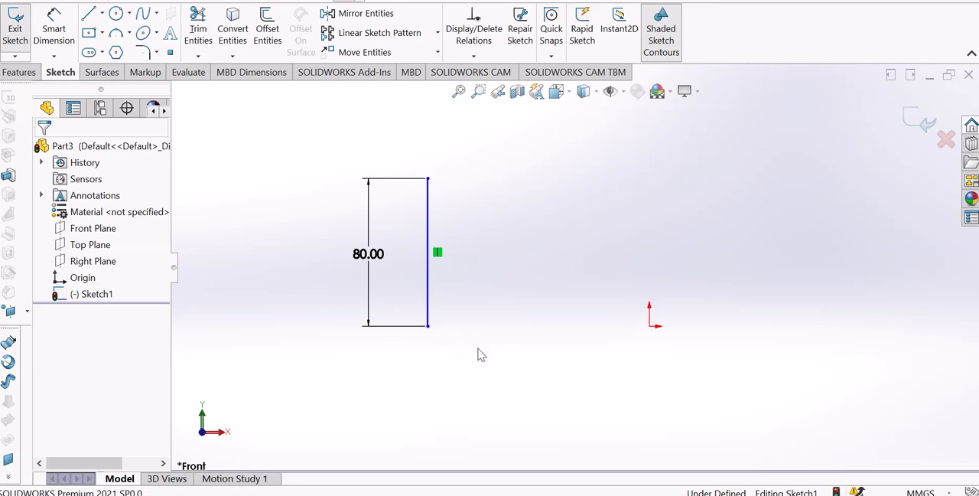
Move the vertical line upward until its lower endpoint is about 15 mm above the origin's level
drag(428, 330, 430, 299)
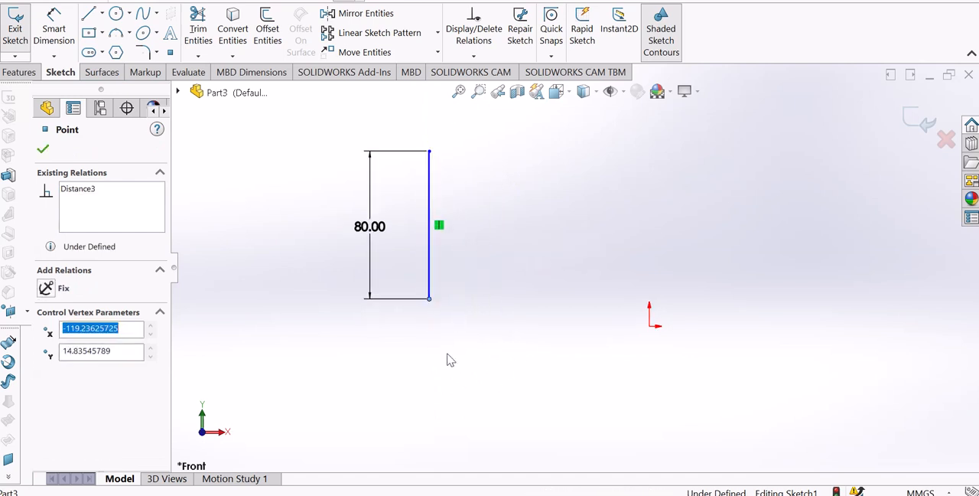
click(455, 389)
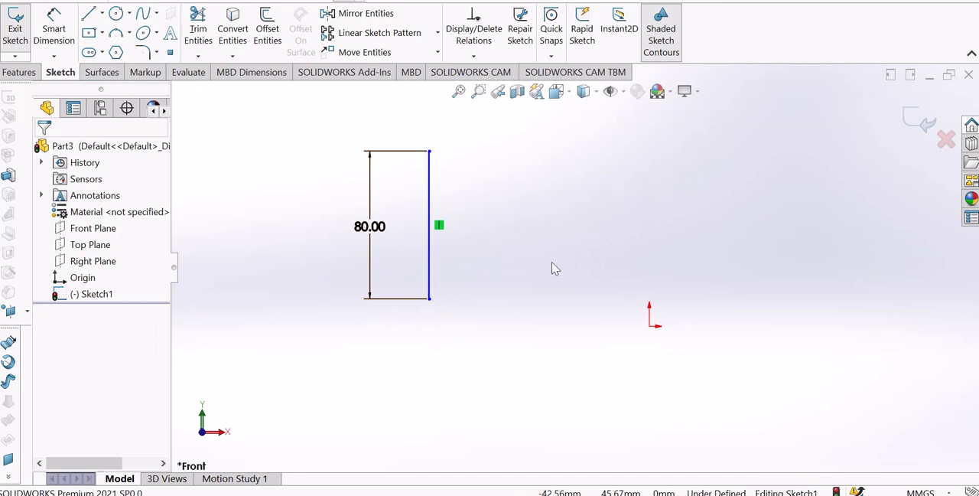
Add a Vertical relation between the vertical line's lower endpoint and the origin
scroll(647, 221, up, 4)
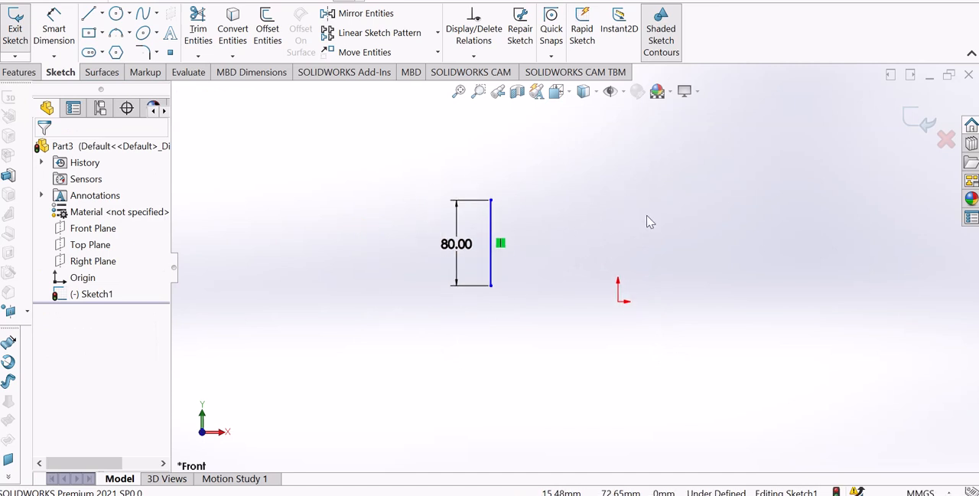
scroll(647, 222, down, 5)
scroll(501, 408, up, 3)
scroll(441, 424, down, 2)
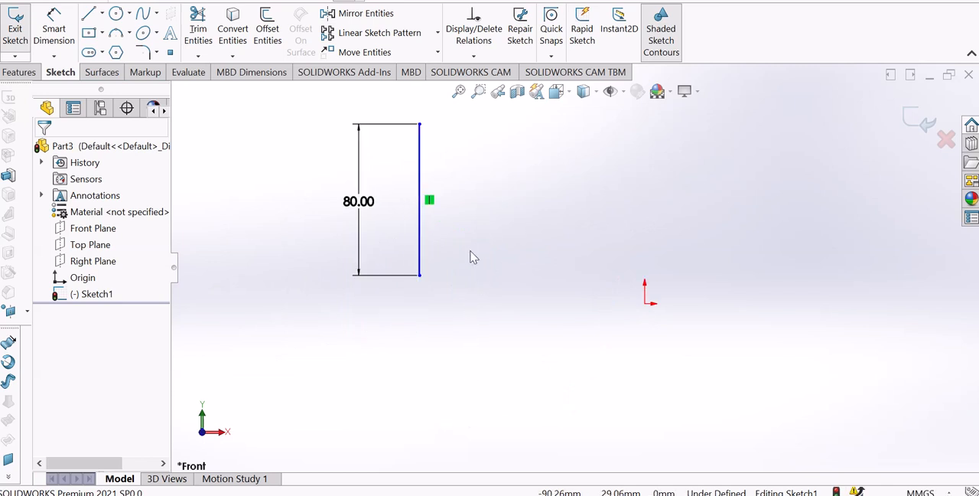
click(421, 279)
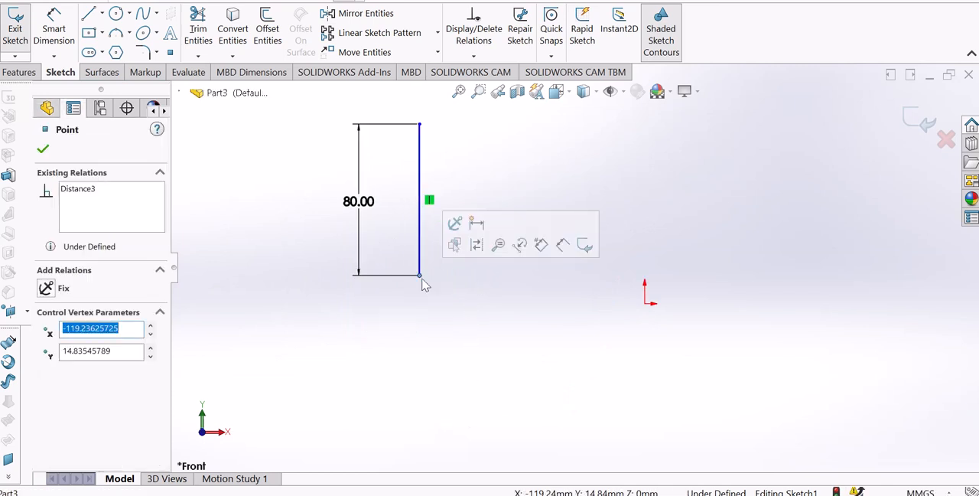
ctrl+click(645, 304)
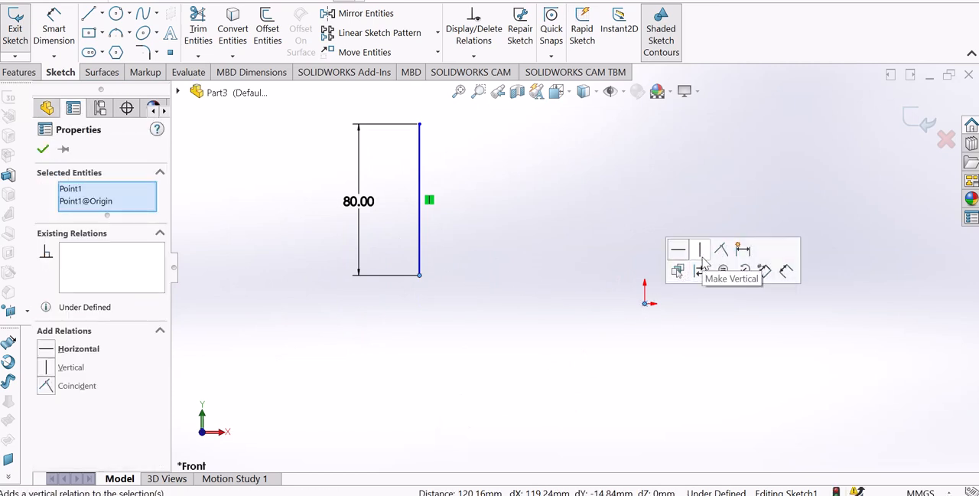
click(48, 368)
click(327, 352)
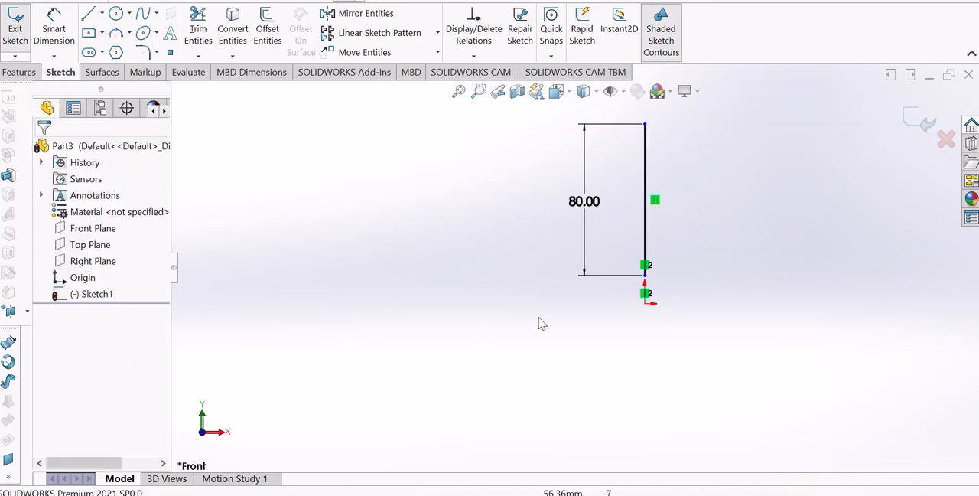
Dimension the vertical distance between the line's lower endpoint and the origin as 12 mm
scroll(577, 270, up, 3)
scroll(577, 273, down, 1)
scroll(645, 288, down, 4)
scroll(574, 254, down, 1)
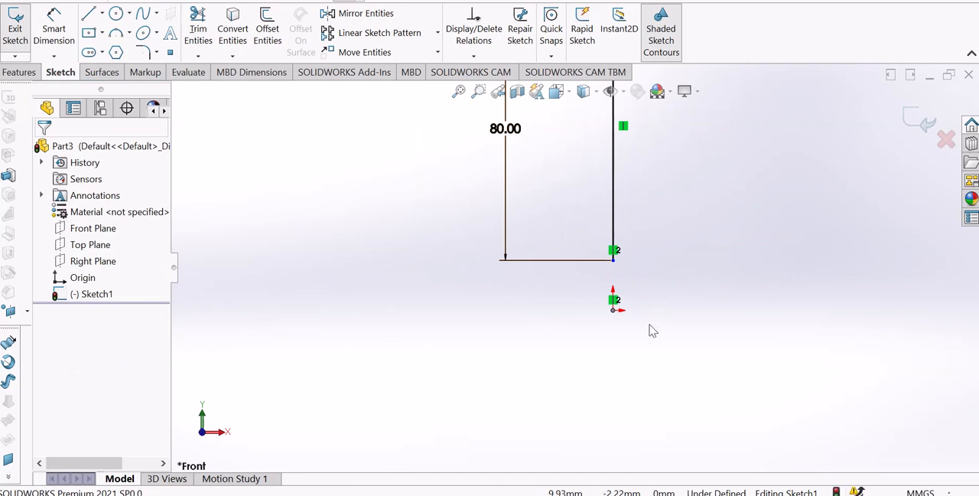
scroll(645, 298, up, 3)
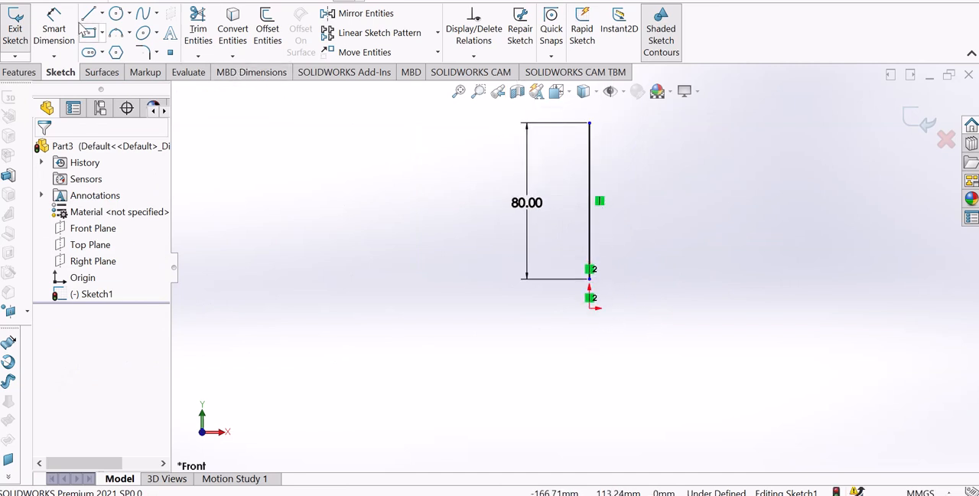
click(52, 33)
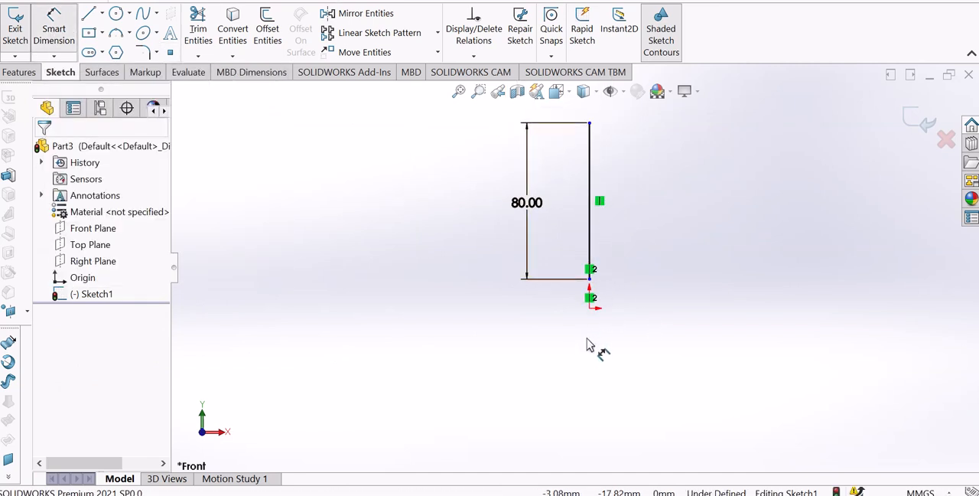
click(590, 280)
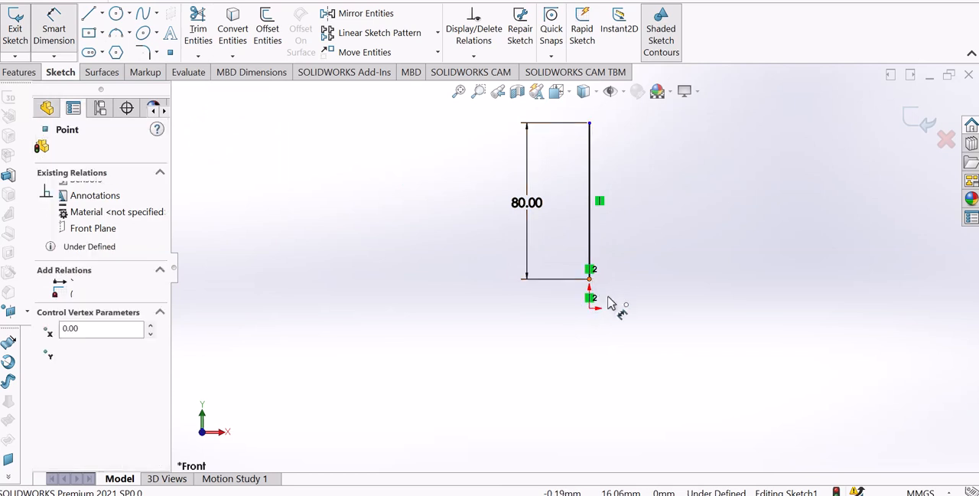
click(594, 310)
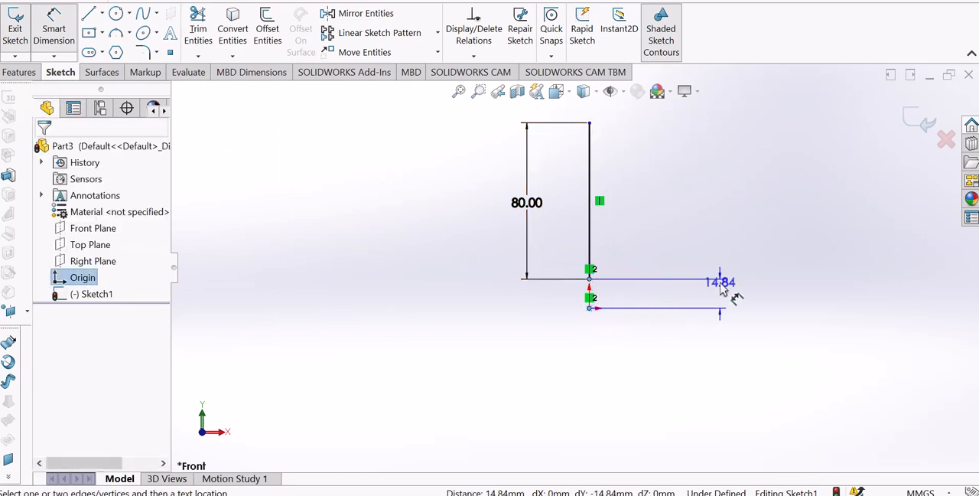
click(723, 305)
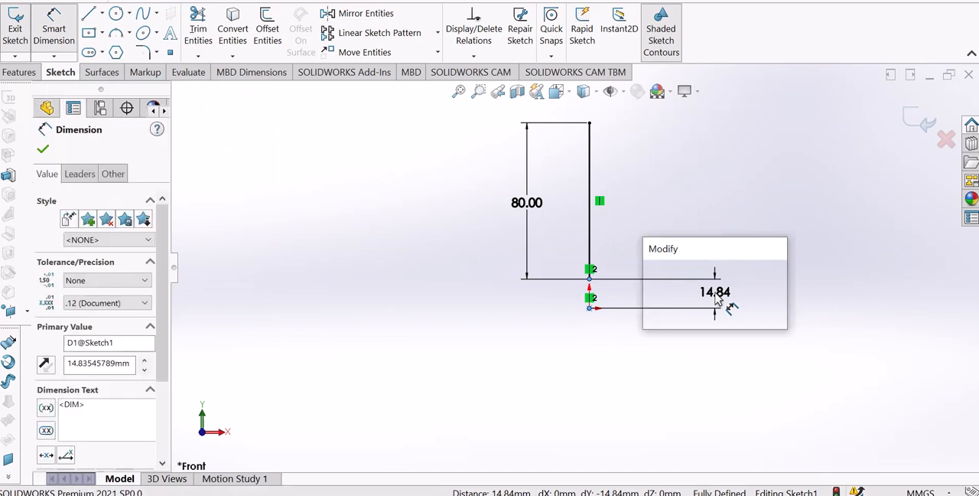
text(50)
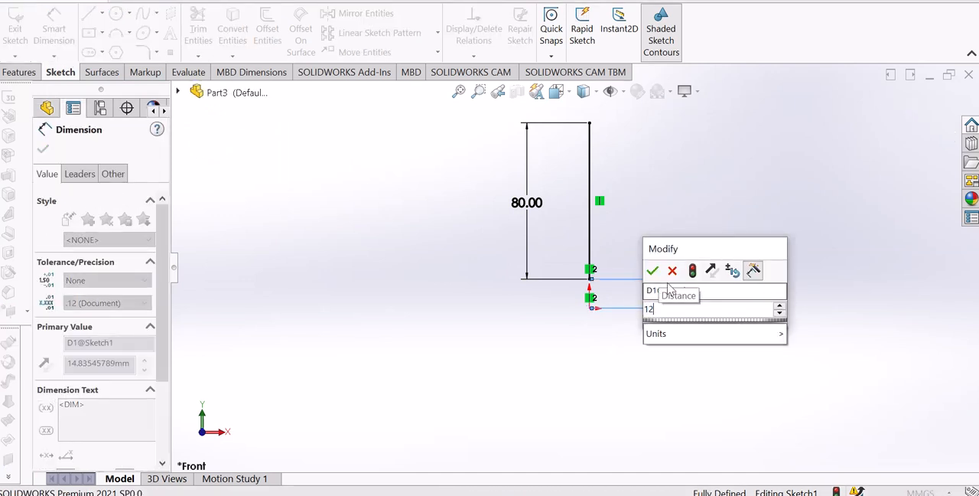
click(653, 270)
click(671, 249)
scroll(619, 212, up, 2)
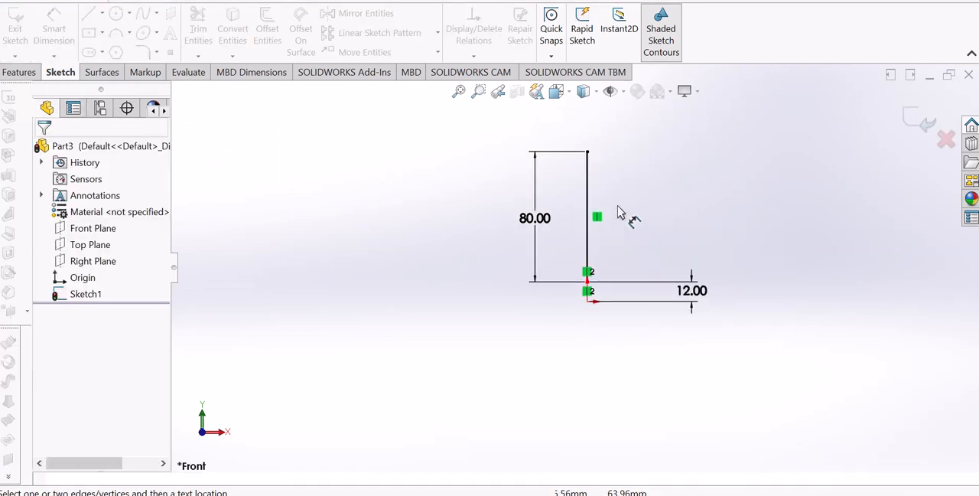
Delete the 12 mm distance dimension and the Vertical relation between the line's lower endpoint and the origin
scroll(618, 265, down, 3)
scroll(586, 266, up, 2)
scroll(568, 188, down, 2)
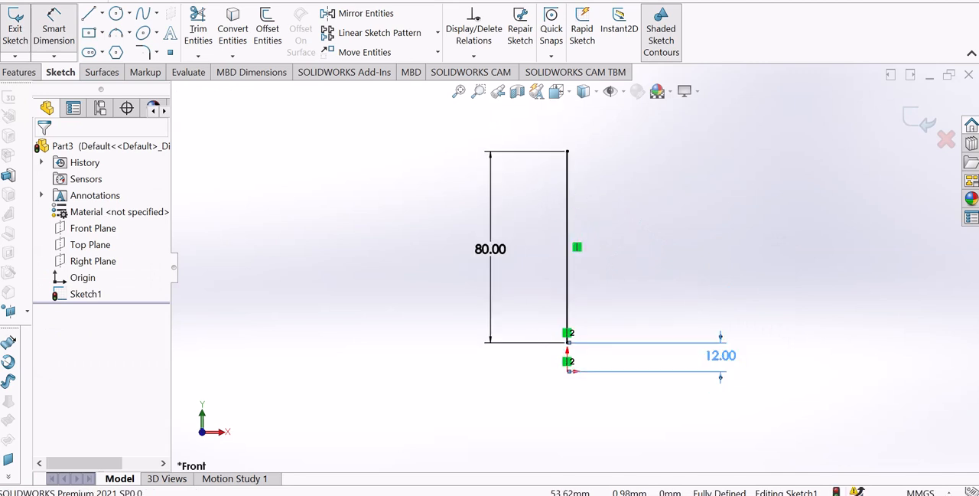
key(Delete)
right_click(681, 242)
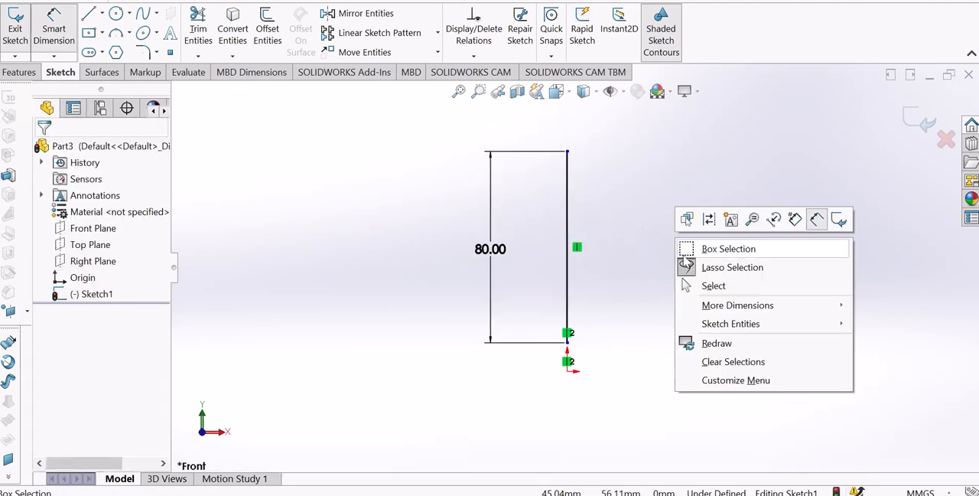
click(712, 286)
scroll(627, 332, down, 3)
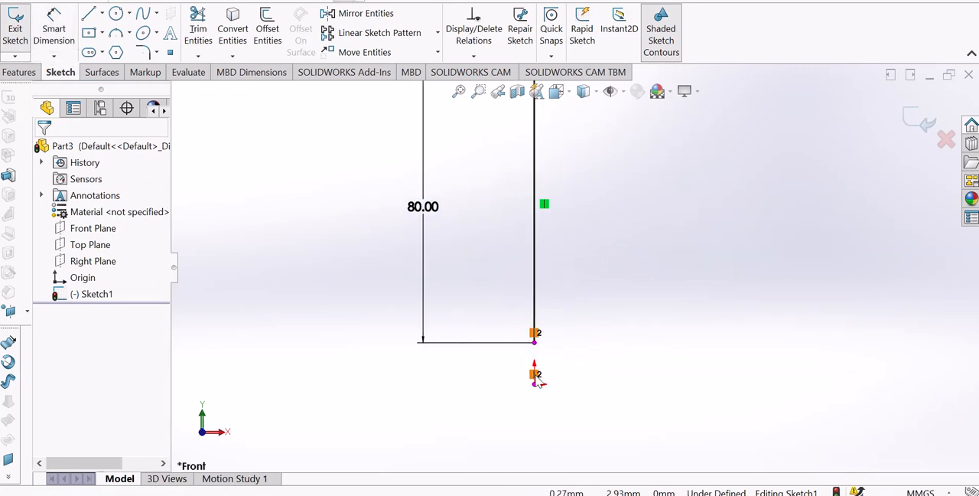
scroll(558, 360, up, 2)
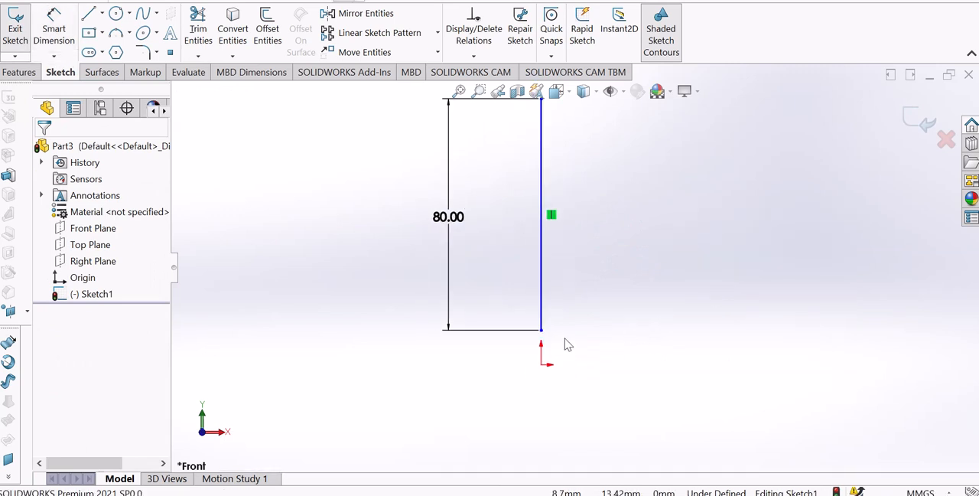
Move the vertical line sideways until its lower endpoint is about 67 mm left of the origin
drag(469, 292, 348, 323)
click(441, 343)
scroll(464, 298, up, 2)
scroll(464, 301, down, 1)
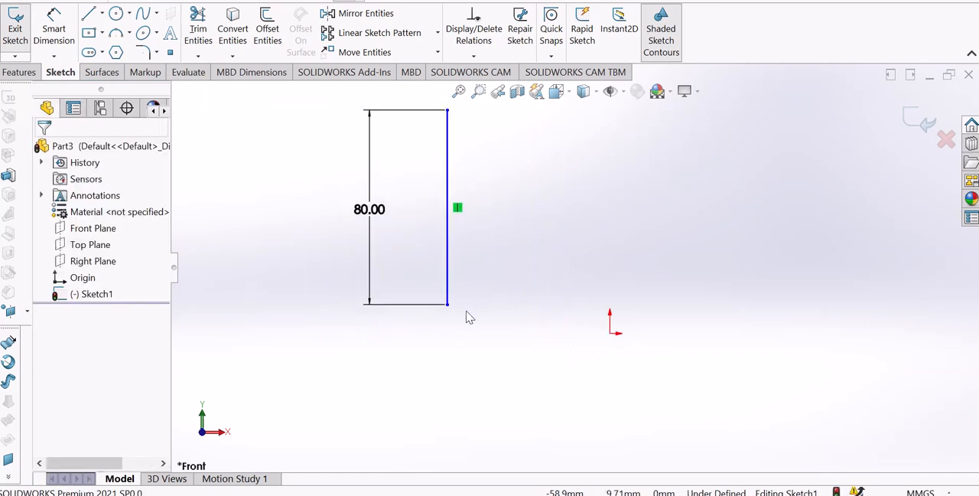
Add a Coincident relation between the vertical line's lower endpoint and the origin
click(448, 306)
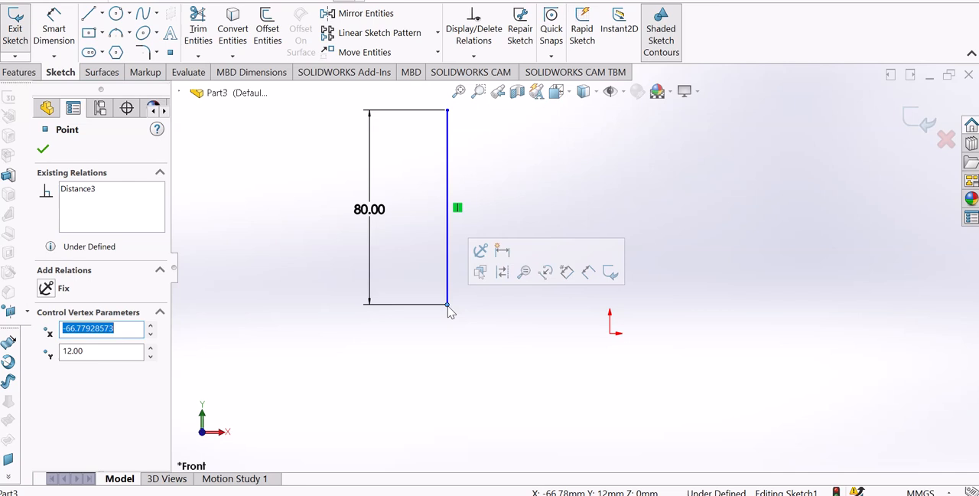
ctrl+click(613, 337)
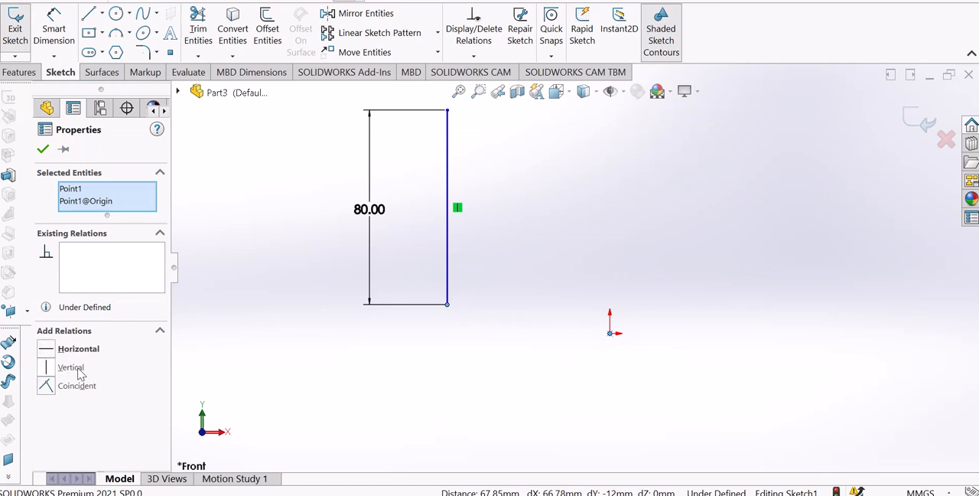
click(47, 387)
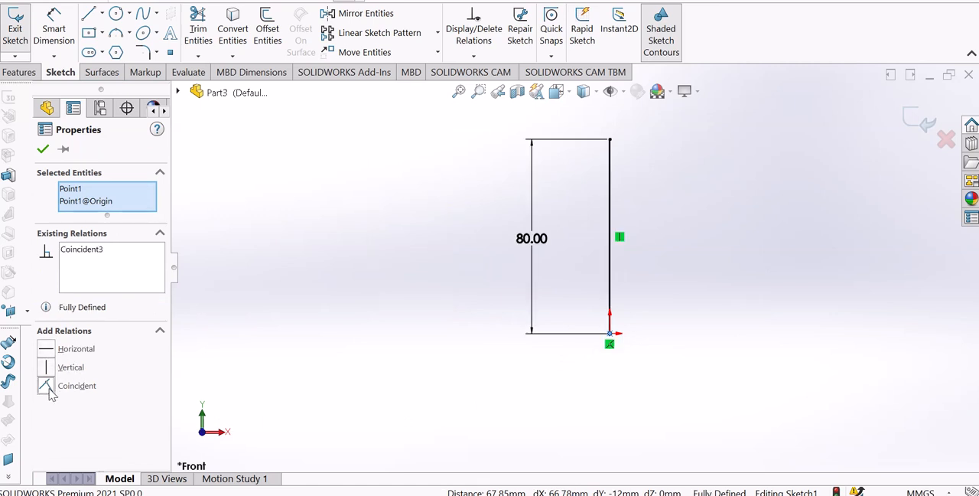
click(283, 364)
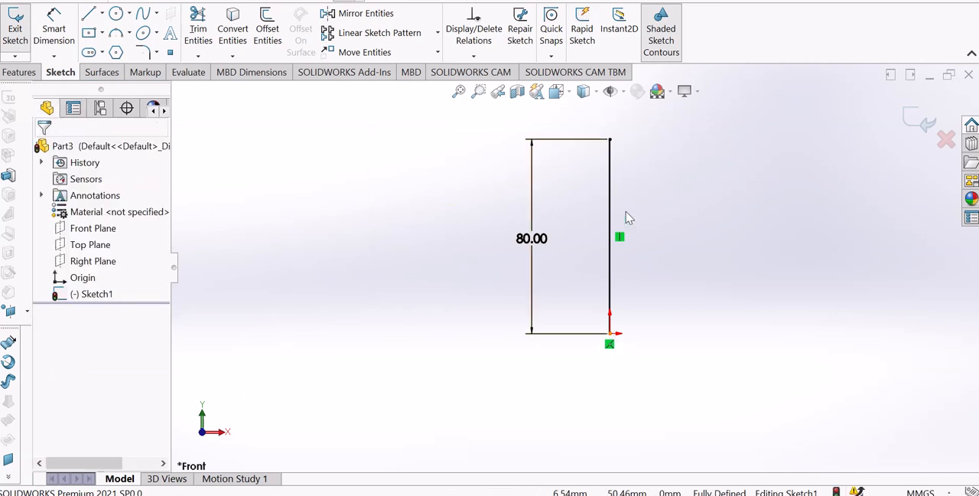
scroll(626, 212, up, 1)
scroll(626, 212, down, 1)
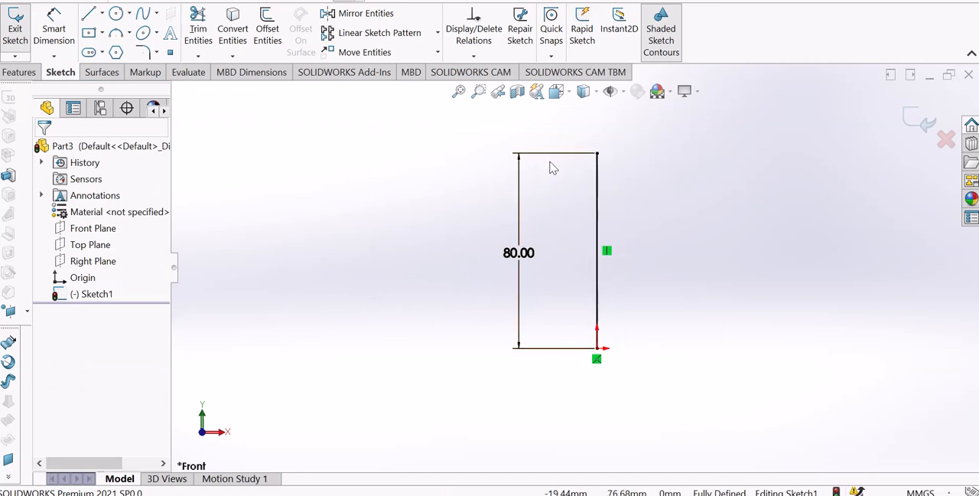
Delete the Coincident relation at the origin and move the vertical line well to the left of the origin
click(596, 360)
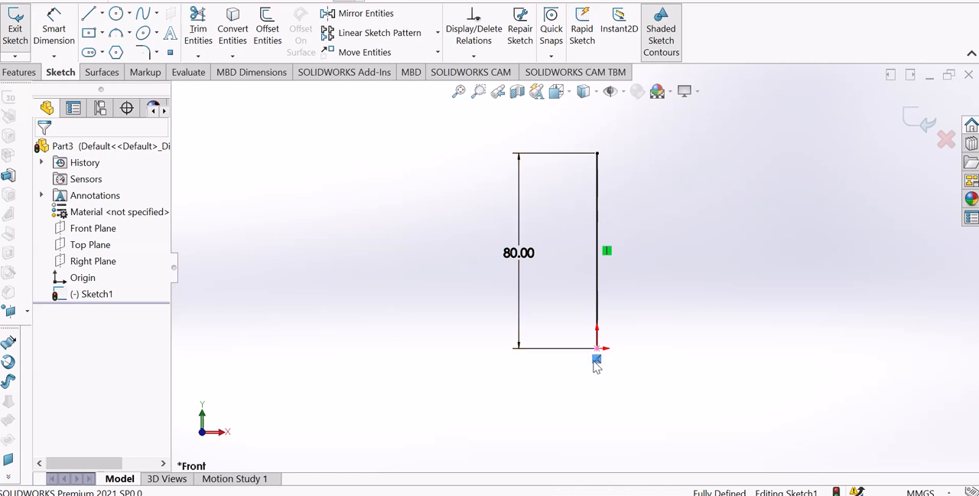
key(Delete)
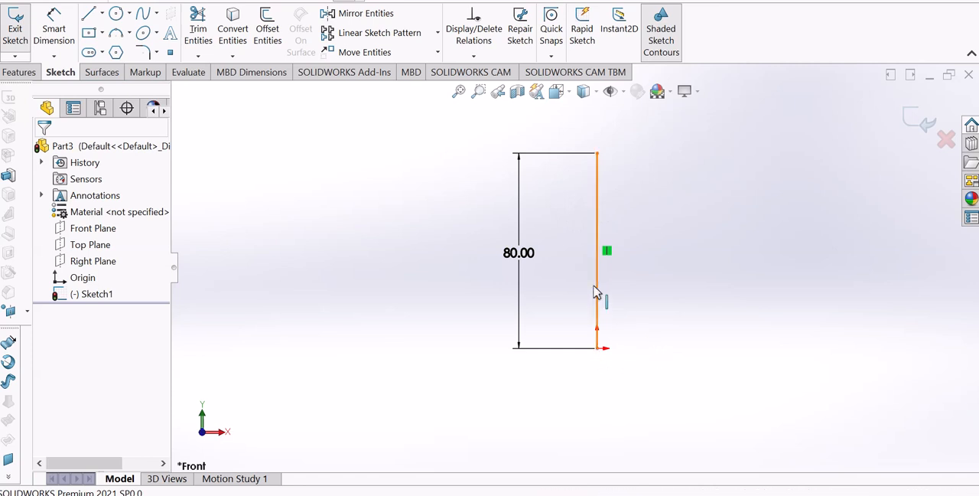
drag(598, 299, 394, 345)
click(448, 389)
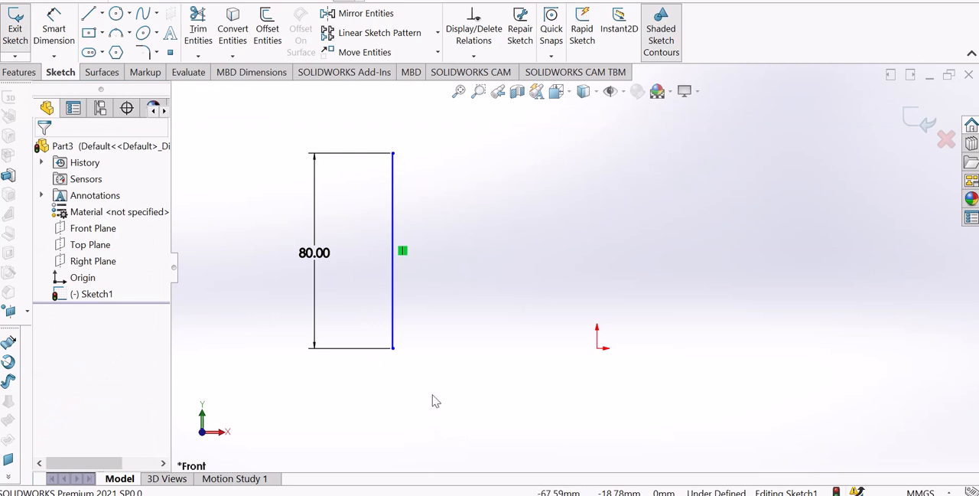
Sketch a separate slanted line right of the vertical line, descending to about 12 mm left of and 17 mm above the origin
click(90, 15)
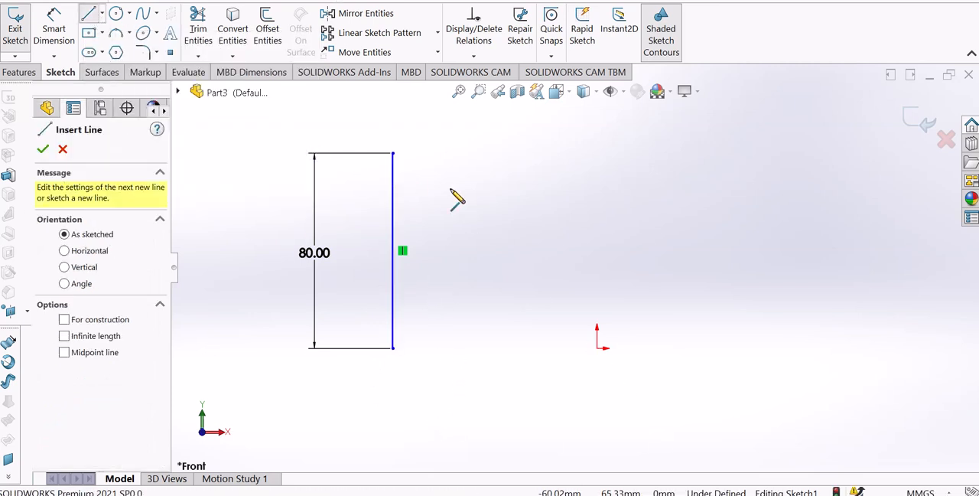
click(484, 153)
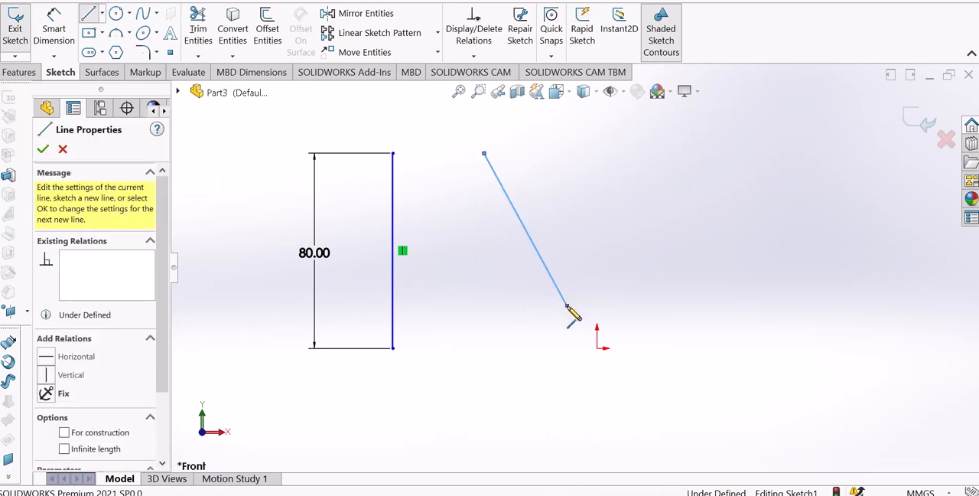
click(567, 305)
key(Escape)
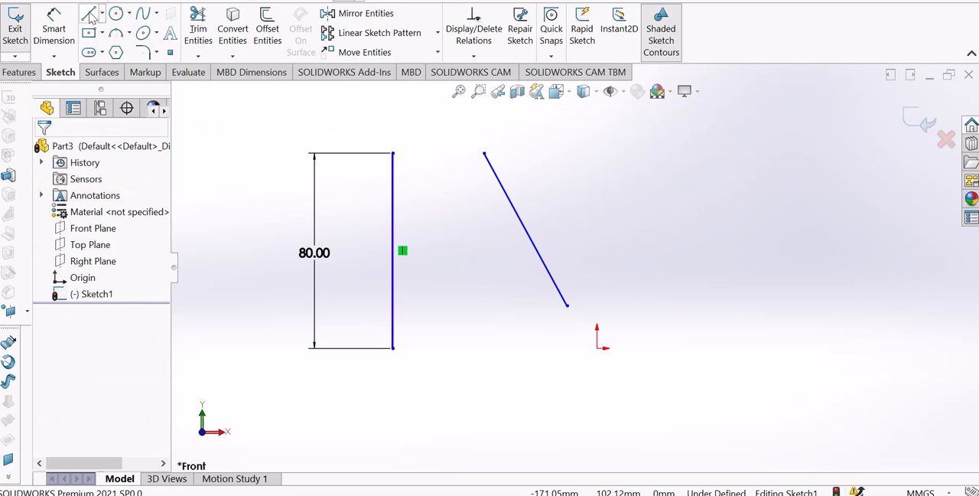
Sketch a nearly horizontal, unconnected line about 53 mm long, starting just below the slanted line's lower endpoint and running left
click(90, 15)
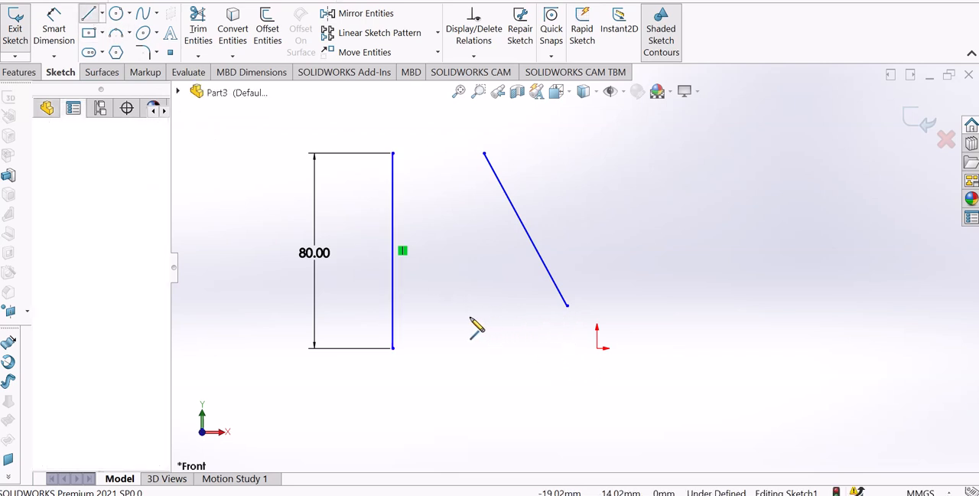
click(559, 313)
click(428, 316)
right_click(428, 317)
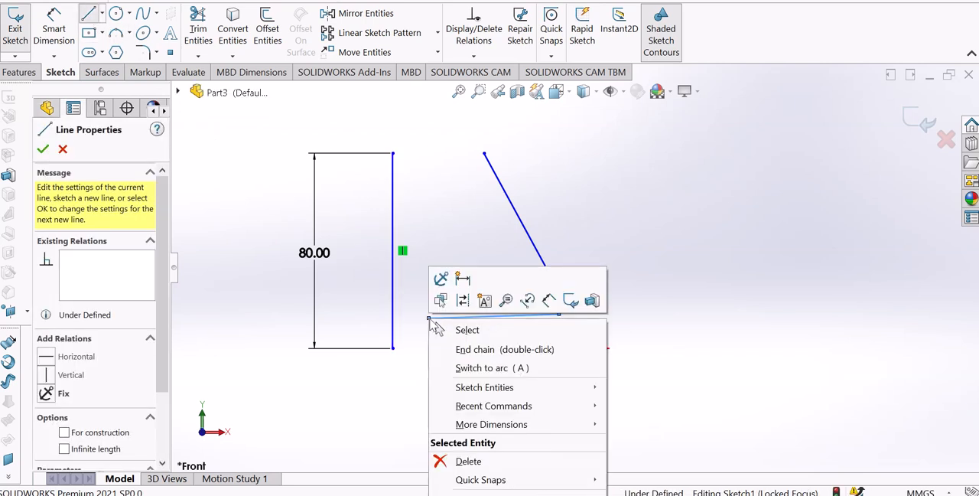
click(470, 334)
scroll(470, 200, up, 2)
scroll(470, 200, down, 1)
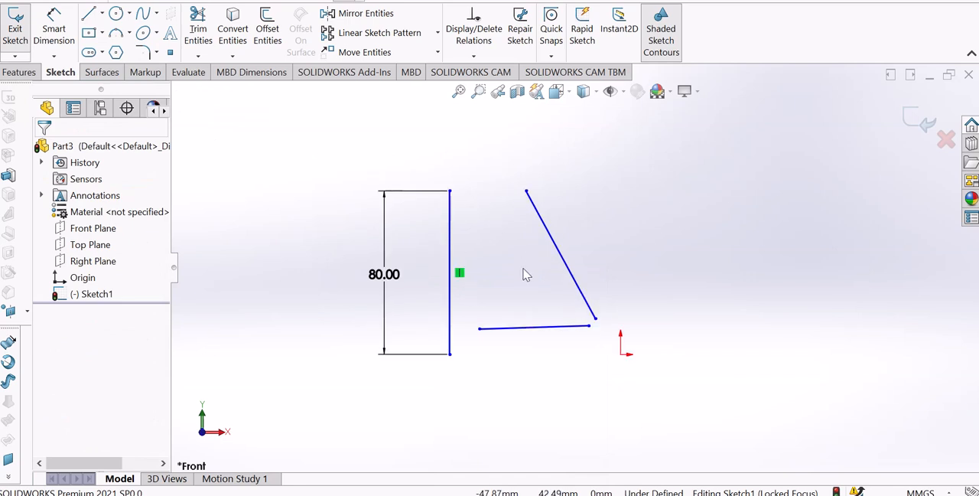
Try to join the slanted line's lower endpoint to the right endpoint of the nearly horizontal line, and undo the join
click(595, 320)
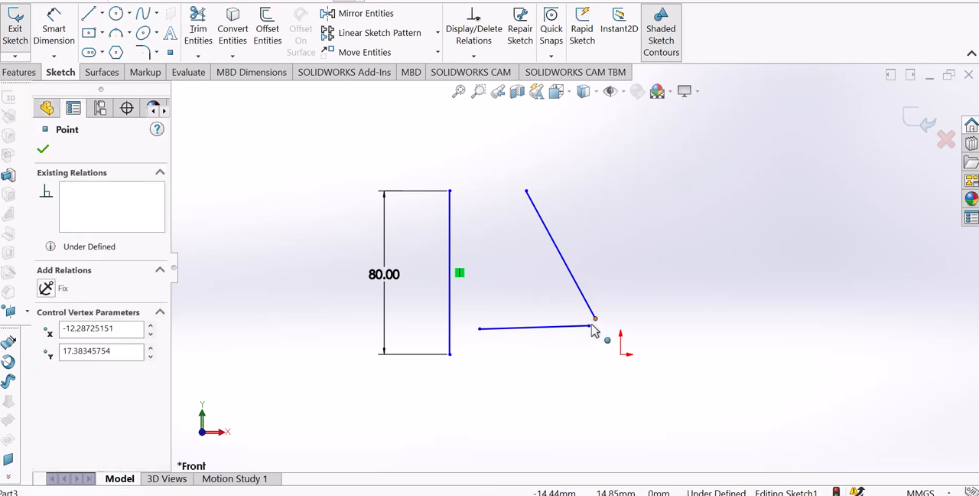
drag(590, 327, 590, 329)
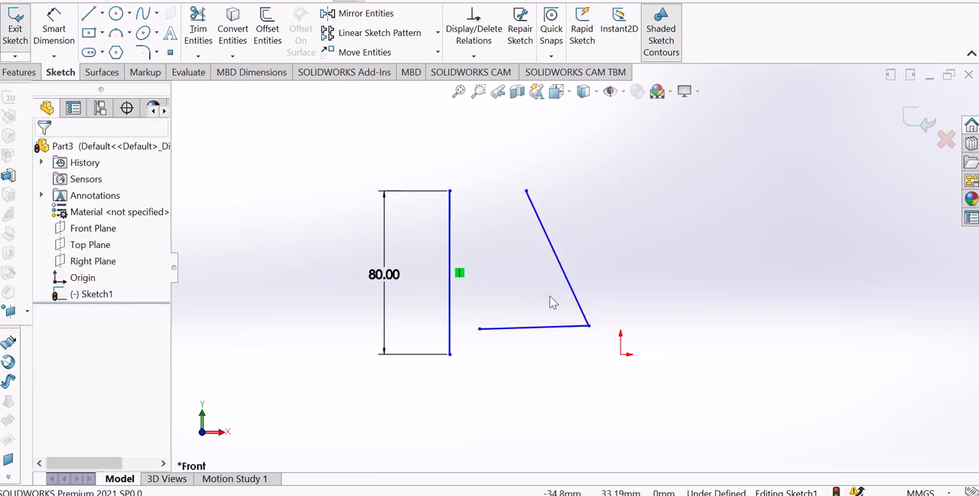
click(590, 326)
scroll(591, 349, down, 3)
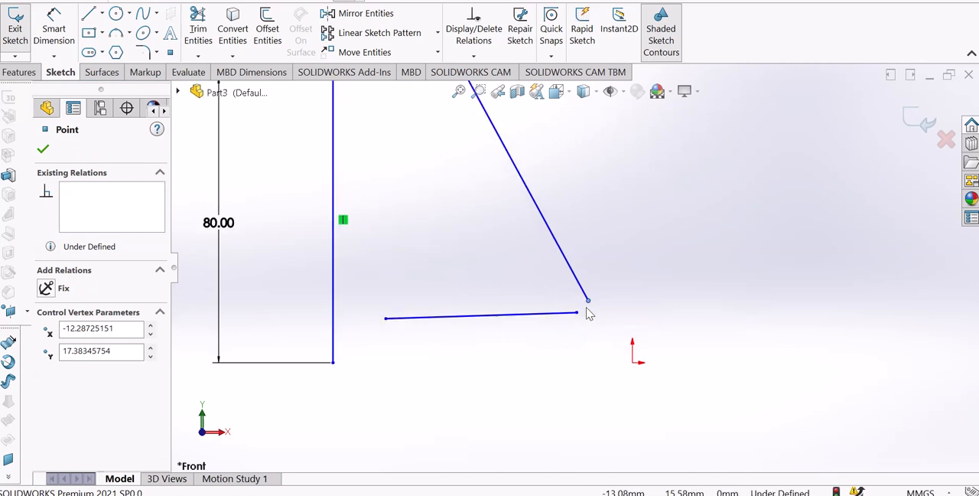
Add a Coincident relation between the slanted line's lower endpoint and the right endpoint of the nearly horizontal line
click(590, 312)
click(591, 304)
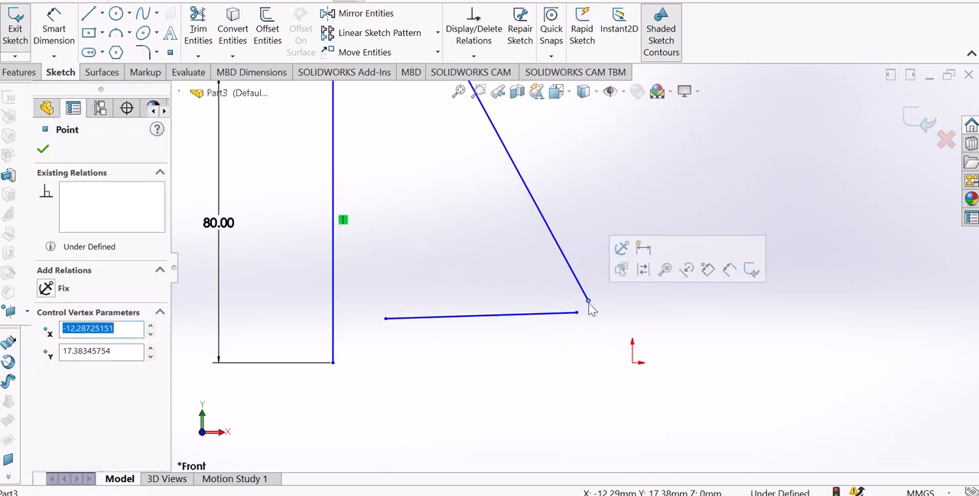
ctrl+click(577, 315)
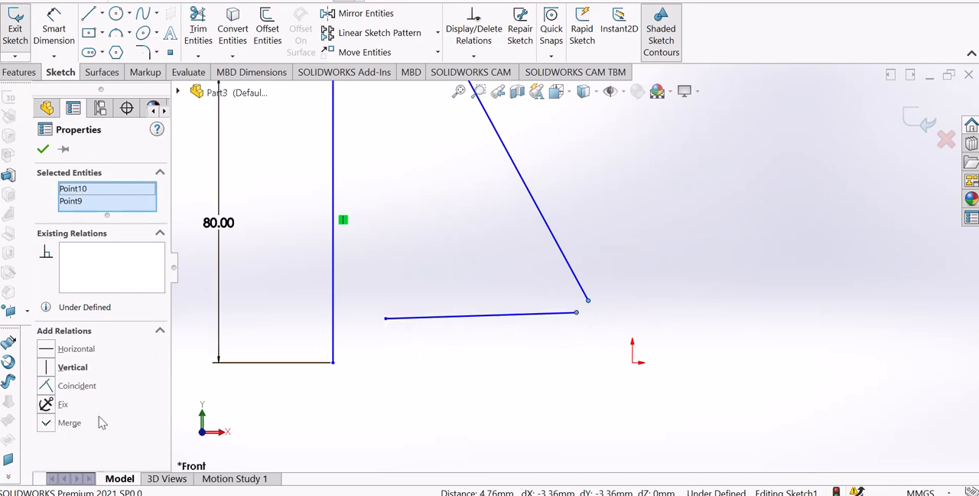
click(45, 388)
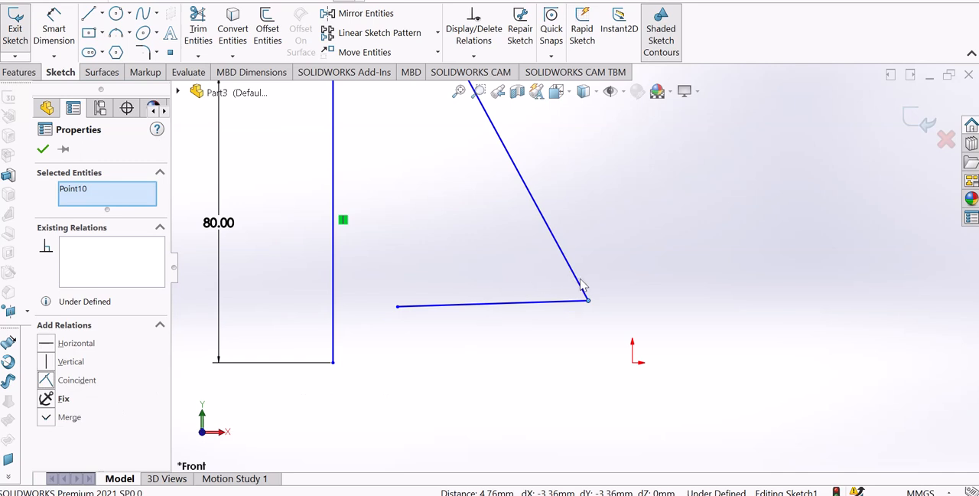
click(565, 342)
scroll(551, 294, up, 4)
scroll(539, 183, down, 2)
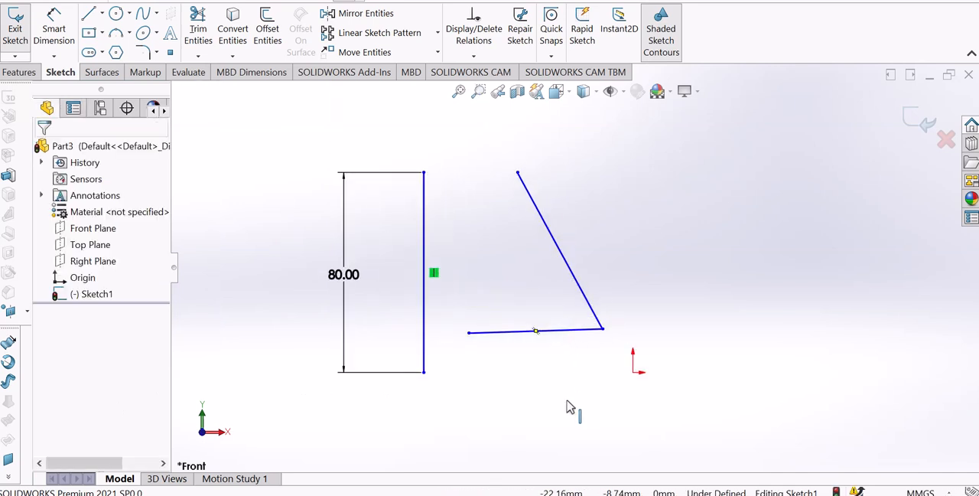
Add a Horizontal relation to the nearly horizontal line connected to the slanted line
scroll(528, 386, down, 2)
scroll(605, 265, up, 3)
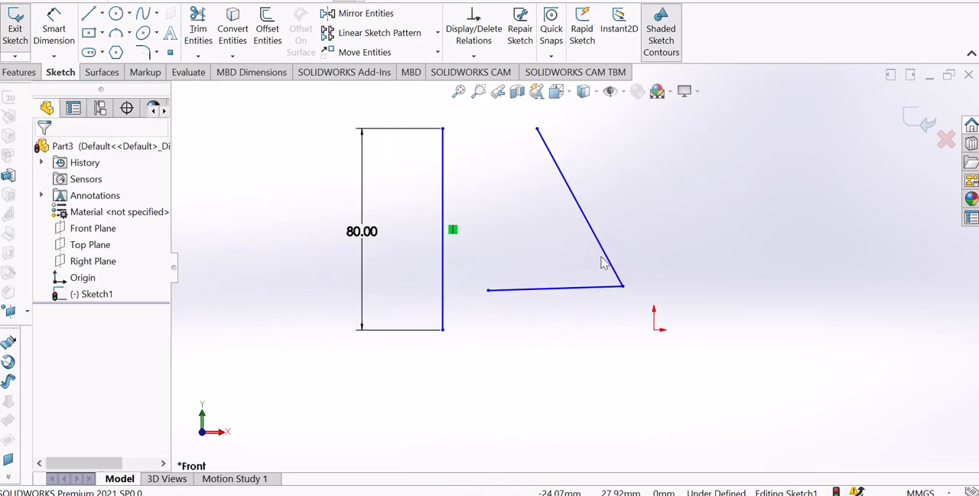
scroll(595, 235, down, 1)
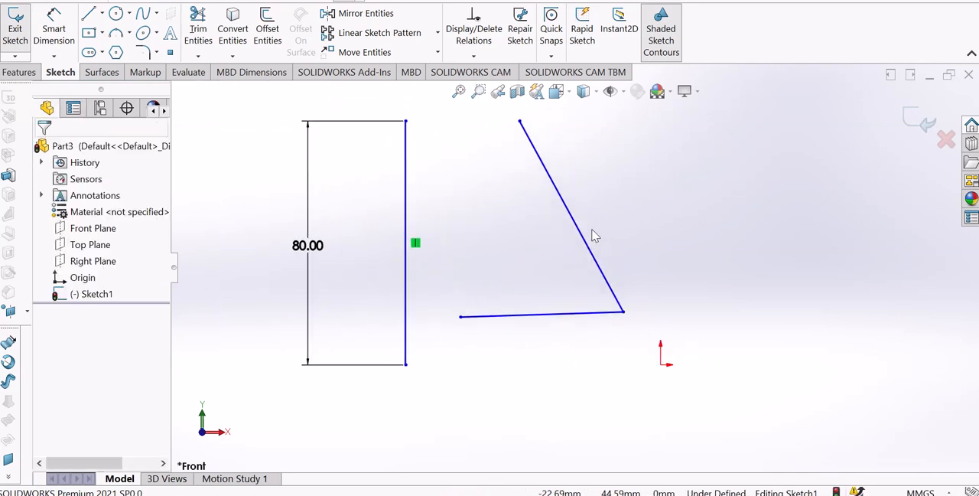
click(496, 316)
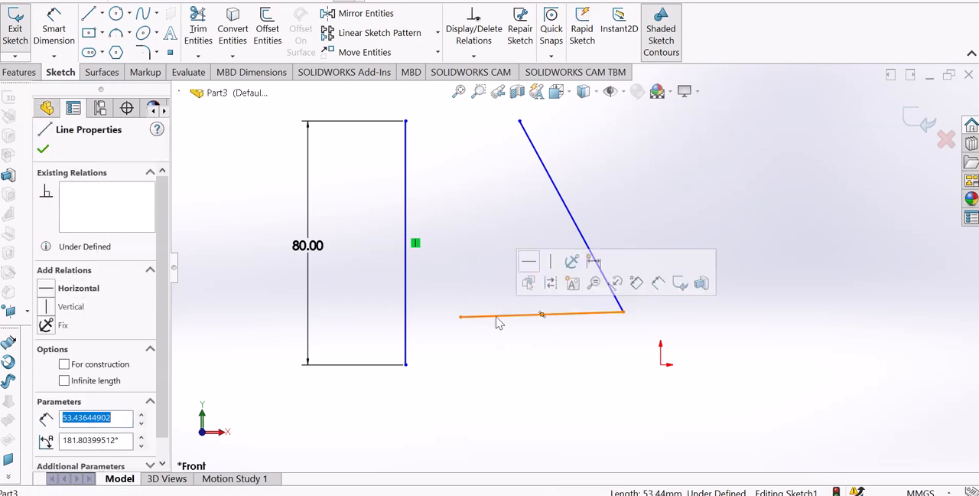
click(530, 264)
click(483, 270)
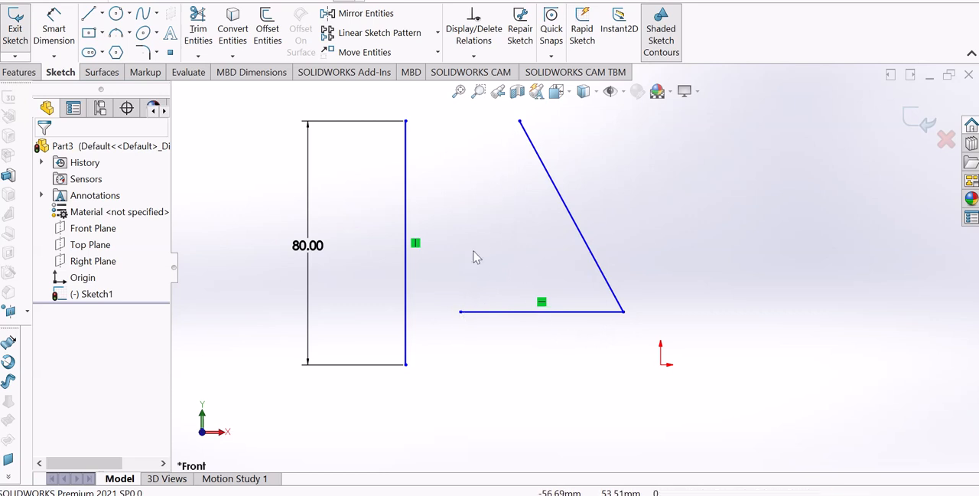
Remove the 80 mm line's Vertical relation and tilt the line by moving its upper endpoint to about X -72, Y 58 mm
drag(420, 302, 399, 247)
click(420, 283)
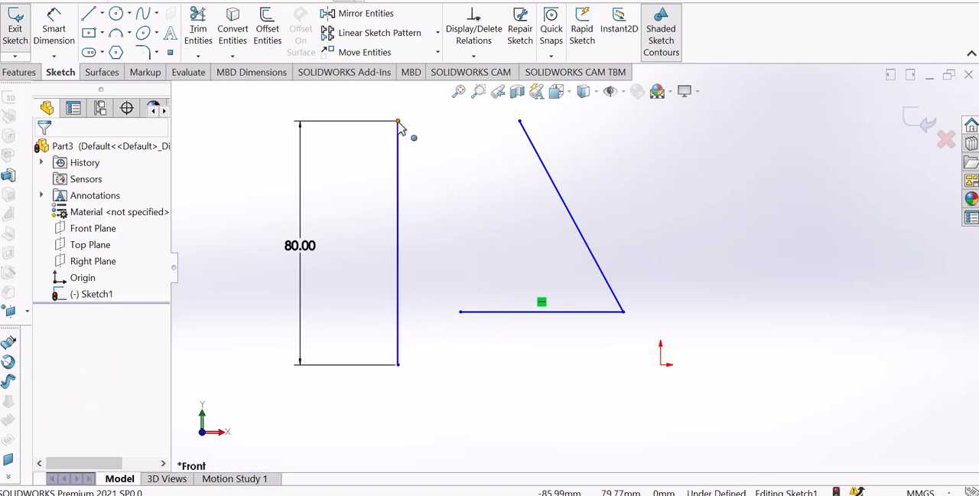
mouse_move(431, 128)
mouse_down()
mouse_move(503, 157)
mouse_move(555, 223)
mouse_move(431, 164)
mouse_move(227, 254)
mouse_move(378, 197)
mouse_move(444, 222)
mouse_move(411, 215)
mouse_move(417, 196)
mouse_move(460, 206)
mouse_move(441, 191)
mouse_up()
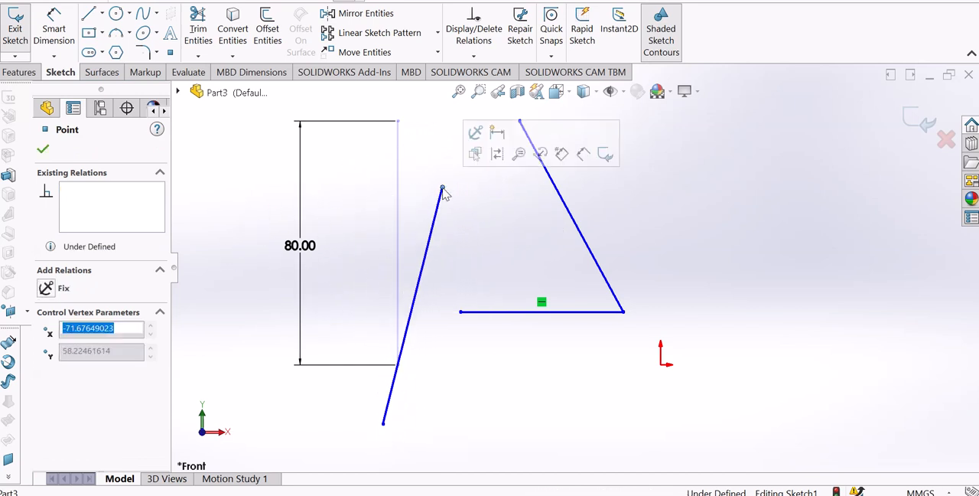
click(634, 205)
scroll(535, 164, up, 2)
scroll(534, 164, down, 2)
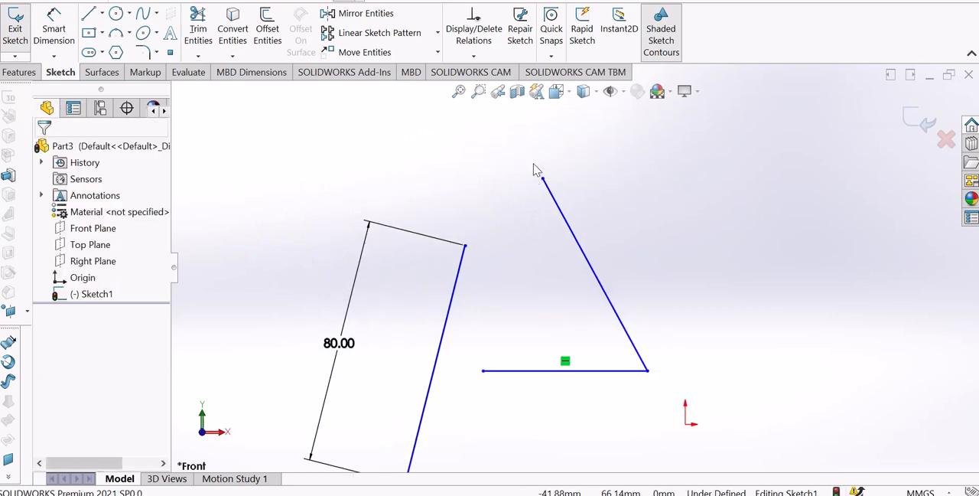
Add a Coincident relation between the 80 mm line's upper endpoint and the slanted line's upper endpoint
click(465, 246)
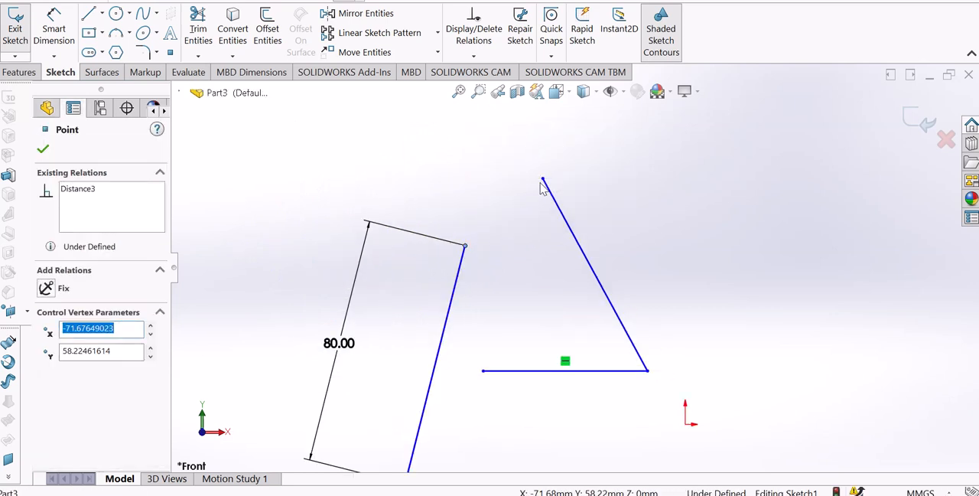
ctrl+click(543, 181)
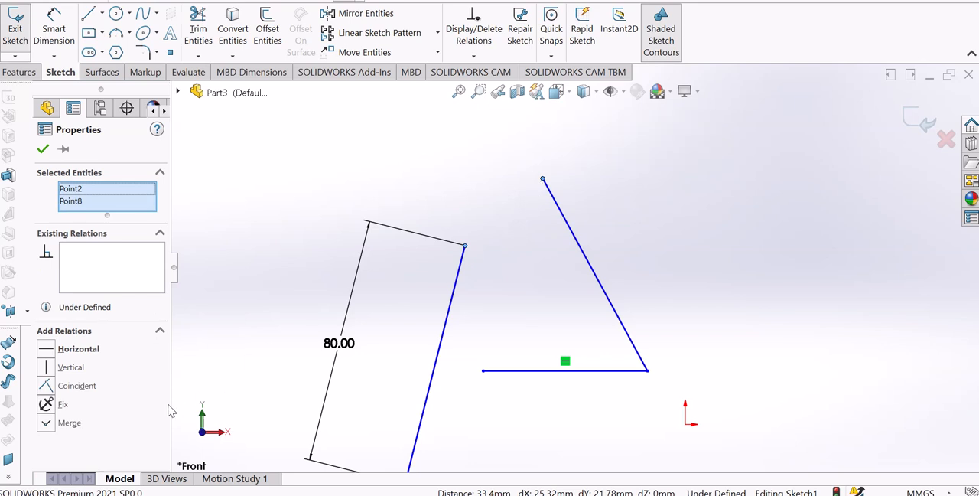
click(48, 388)
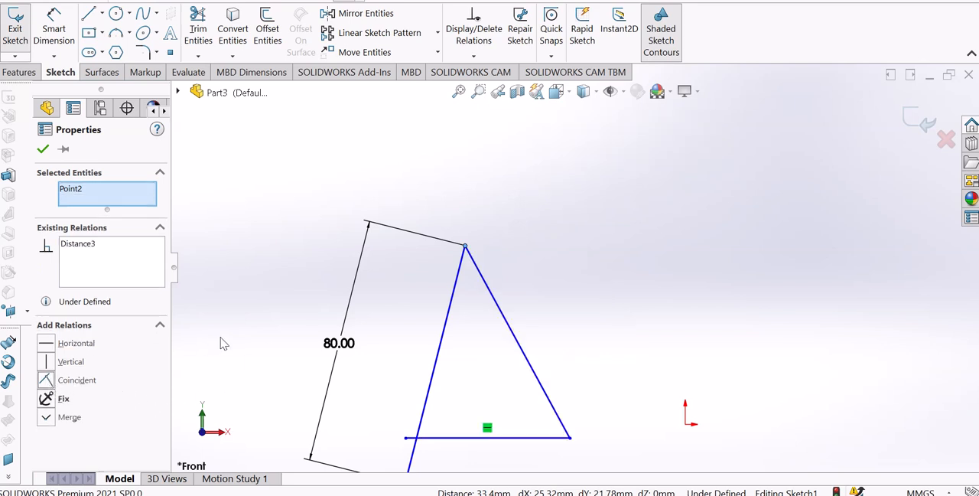
click(464, 366)
scroll(479, 355, up, 3)
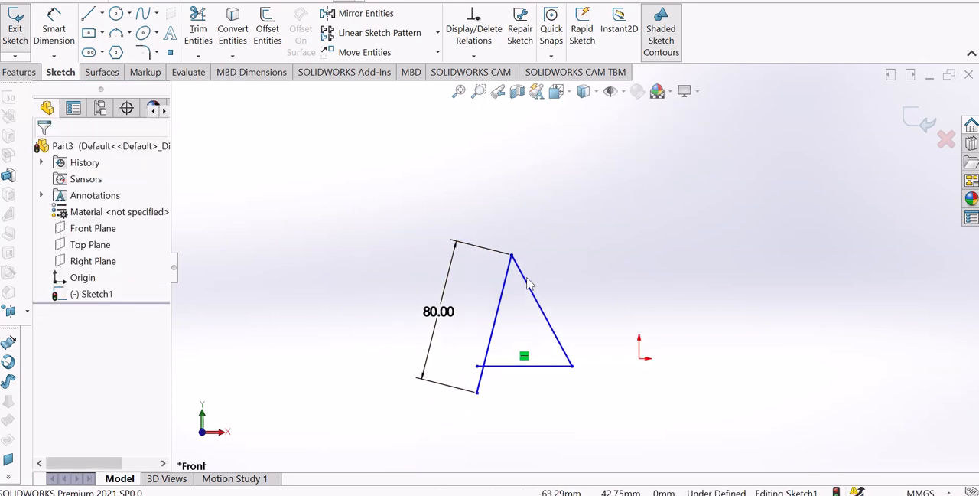
scroll(506, 385, down, 2)
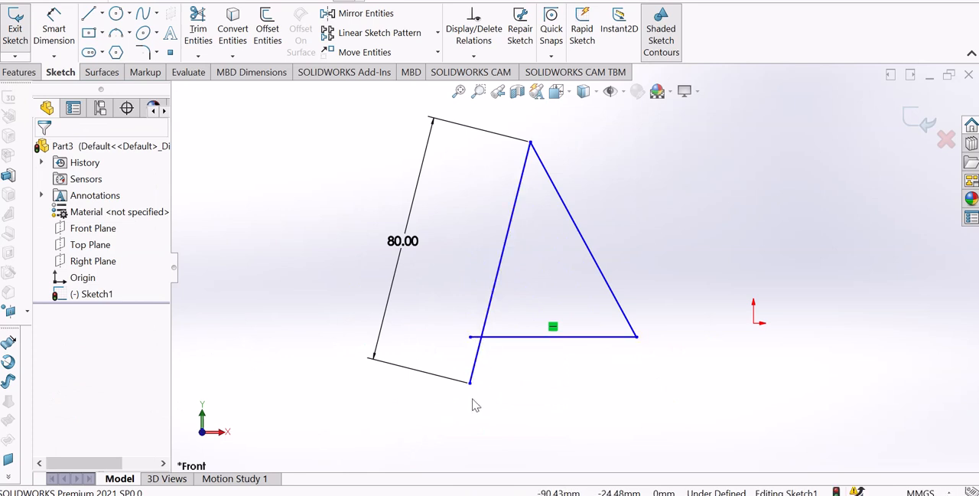
Move the 80 mm line's lower endpoint clear of the horizontal line, and make it coincident with that line's left endpoint
drag(471, 386, 440, 365)
click(514, 419)
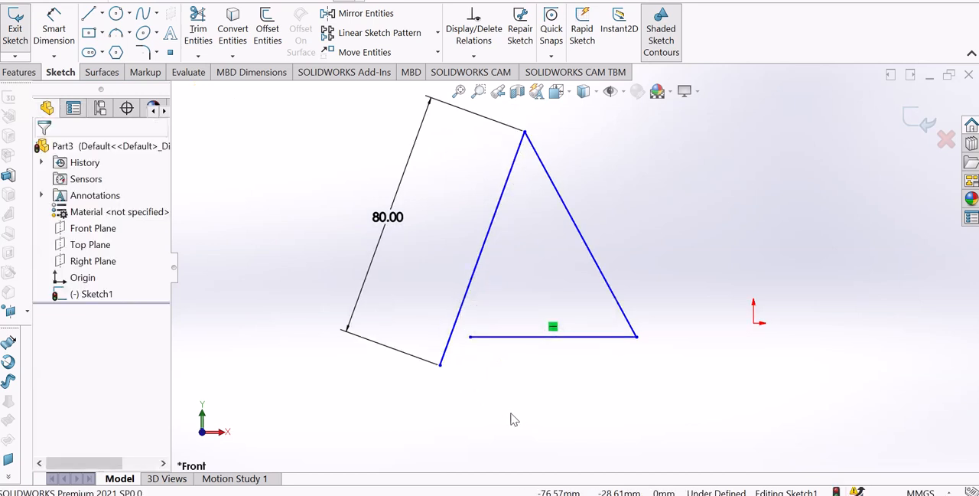
click(471, 338)
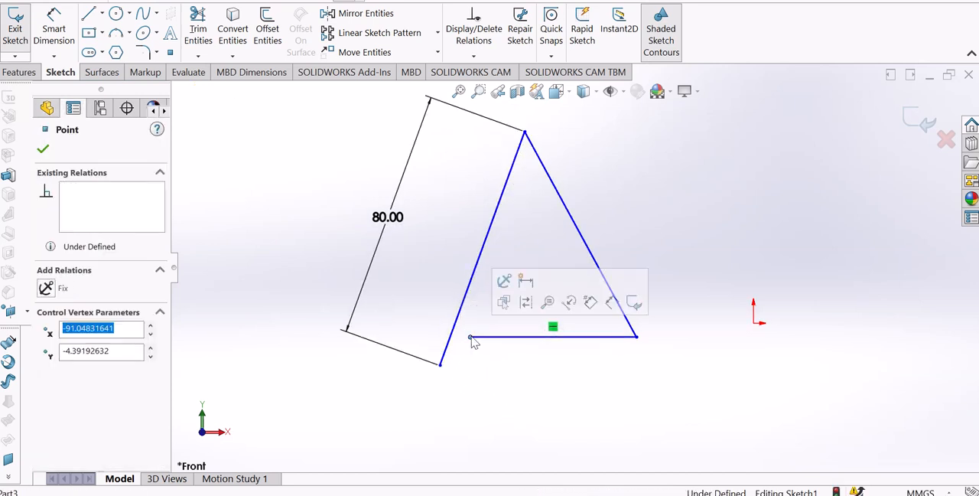
ctrl+click(440, 366)
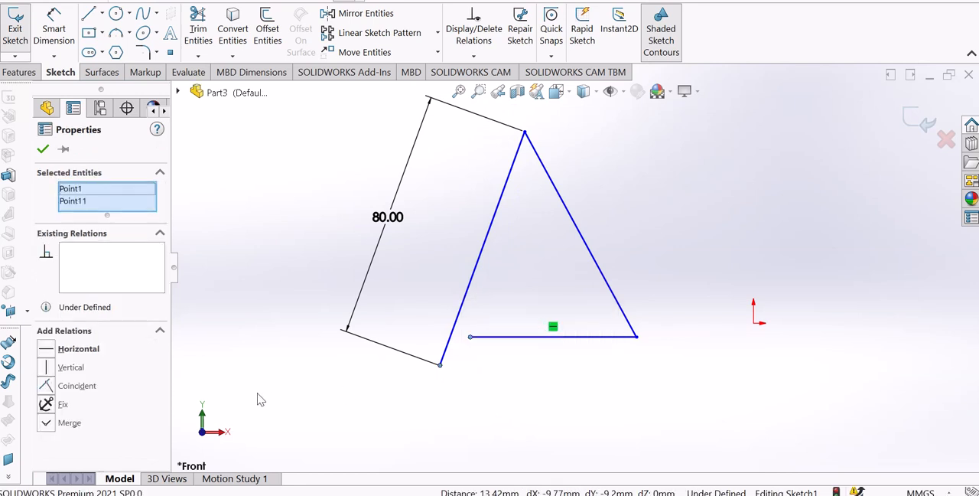
click(48, 387)
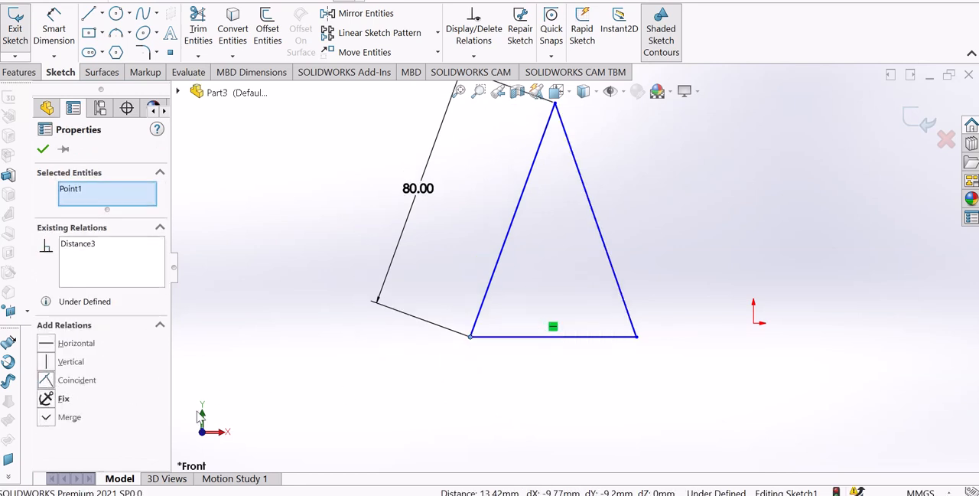
click(299, 416)
scroll(472, 261, up, 2)
scroll(472, 259, down, 2)
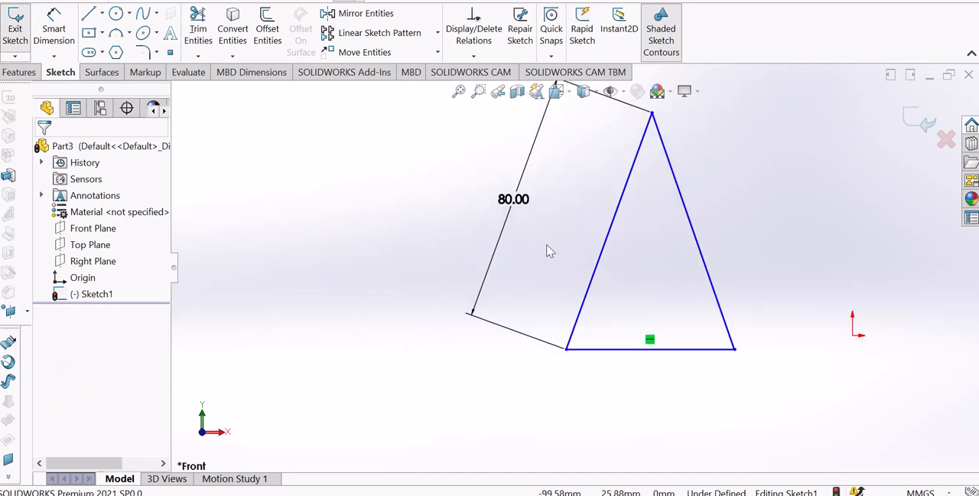
Widen the closed triangle by moving its apex down and to the left
scroll(562, 245, up, 3)
scroll(619, 230, down, 2)
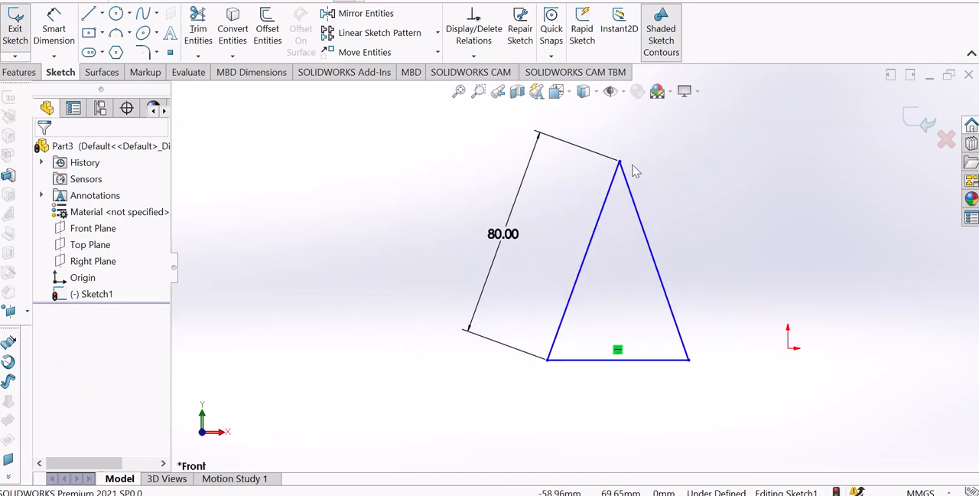
drag(620, 161, 559, 182)
click(572, 277)
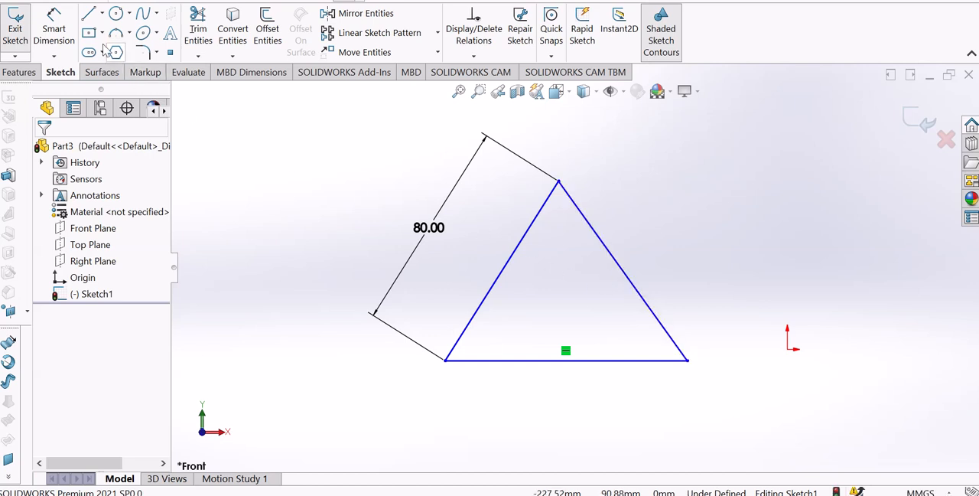
Dimension the triangle's right slanted side and set its length to 80 mm
click(65, 33)
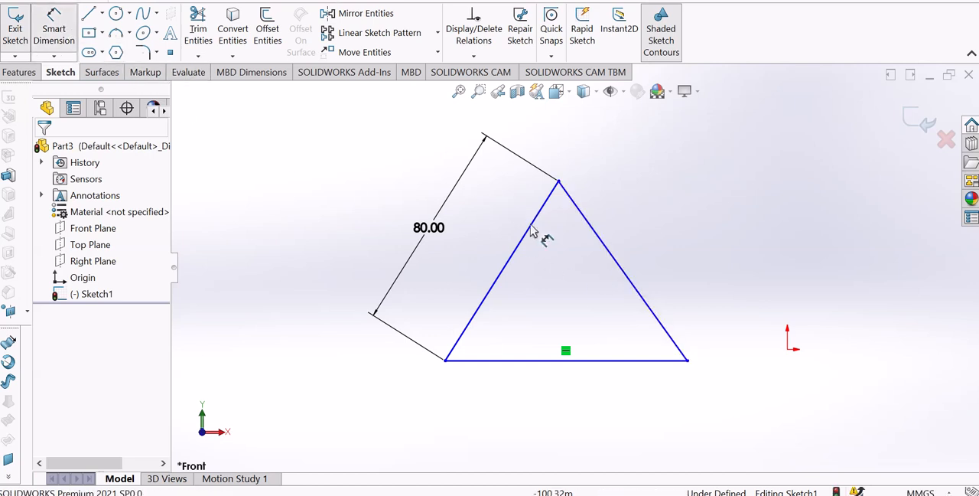
click(638, 280)
click(668, 258)
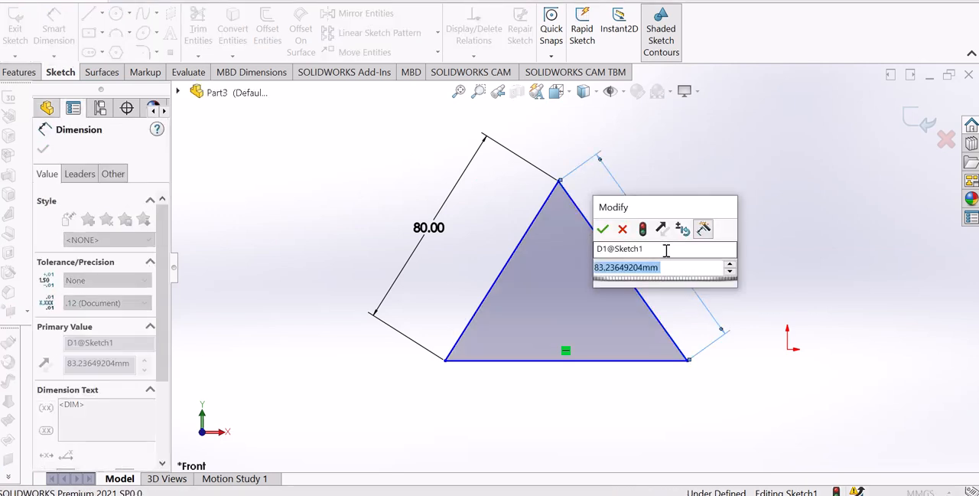
text(80)
key(Return)
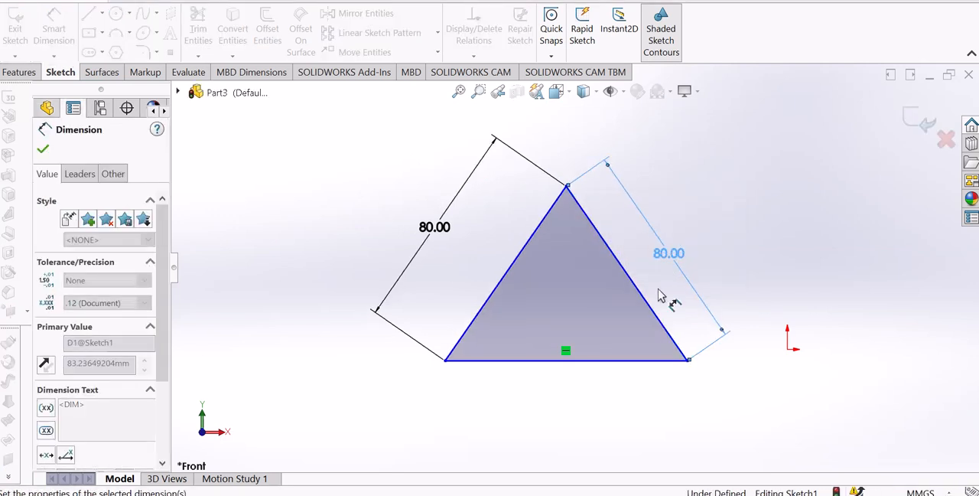
Dimension the triangle's horizontal base and set its length to 80 mm
click(632, 372)
click(583, 404)
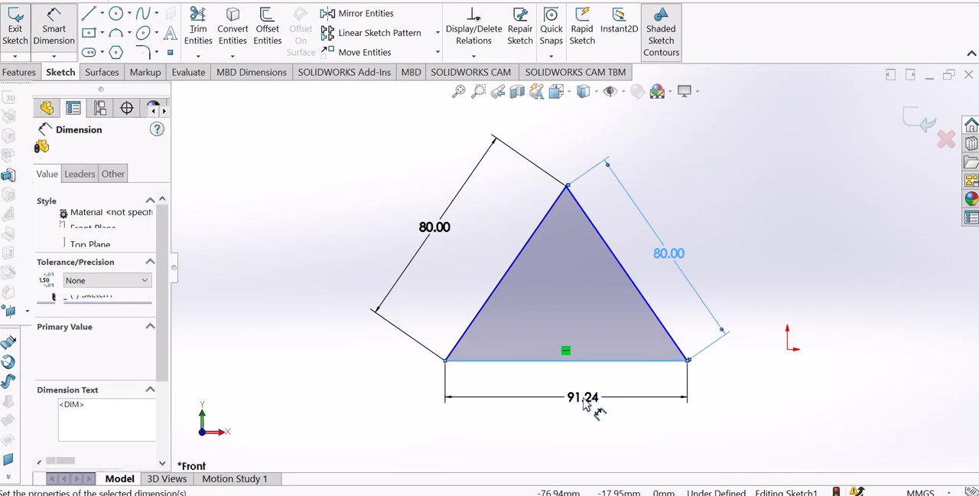
text(80)
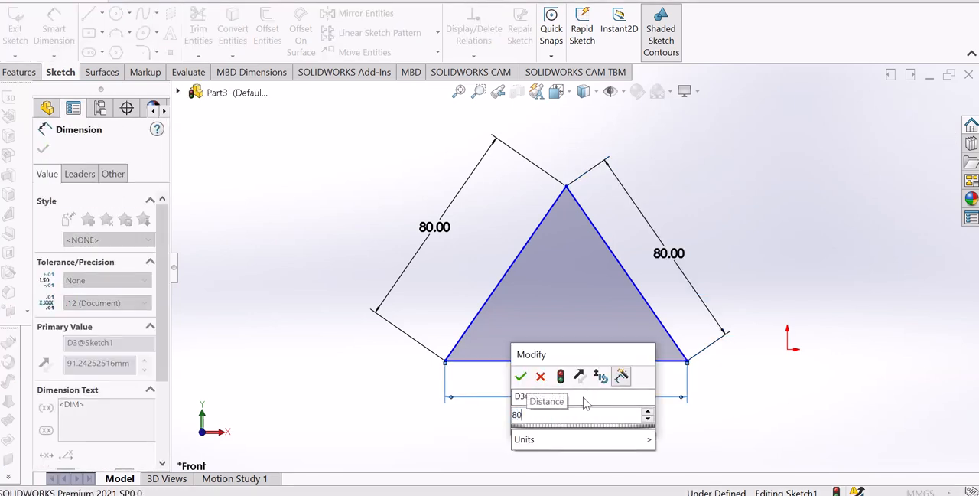
key(Return)
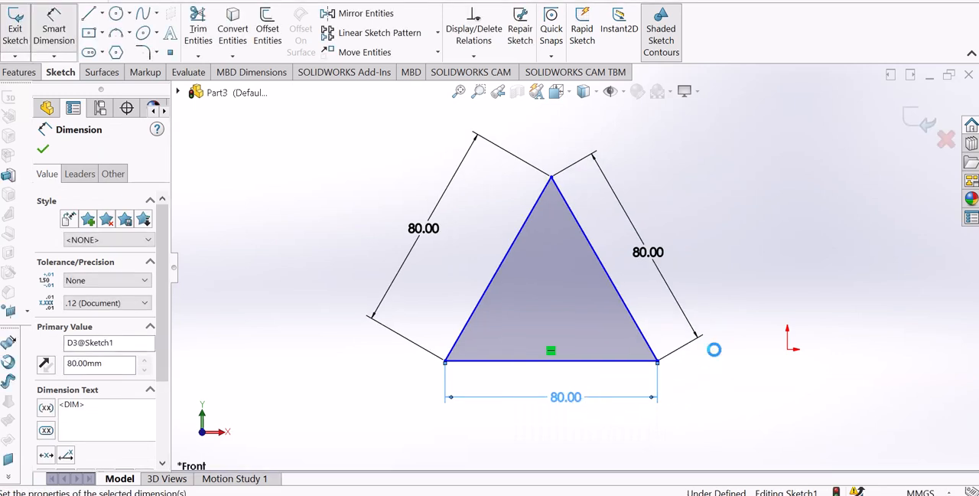
click(723, 351)
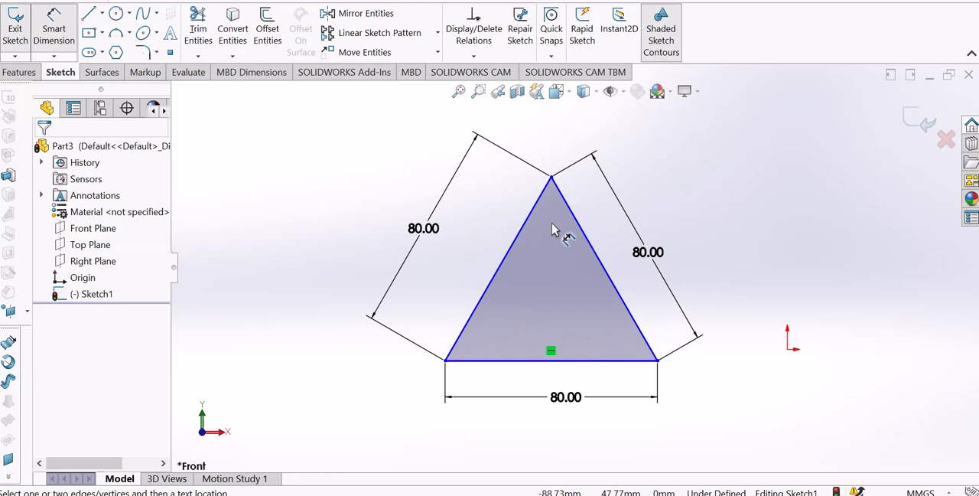
right_click(700, 196)
click(731, 233)
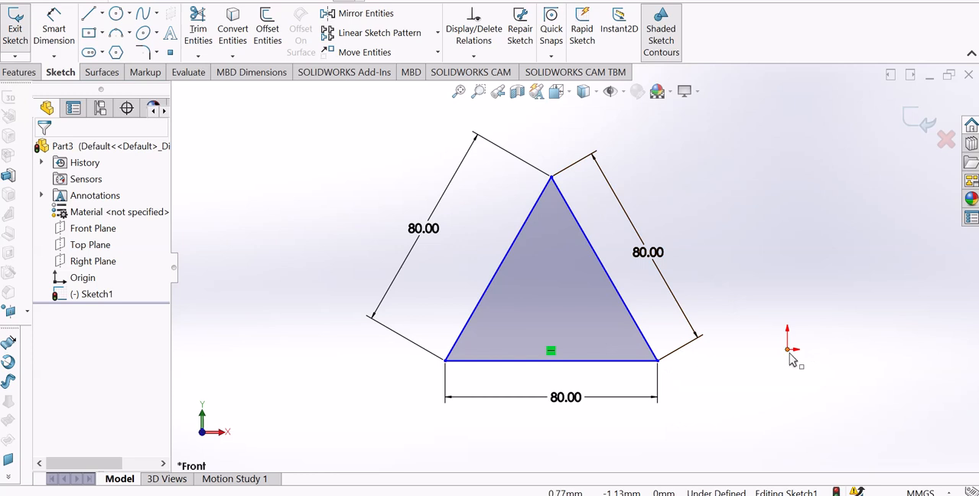
Try a Coincident relation between the triangle's lower right corner and the origin, and undo the relation
click(659, 362)
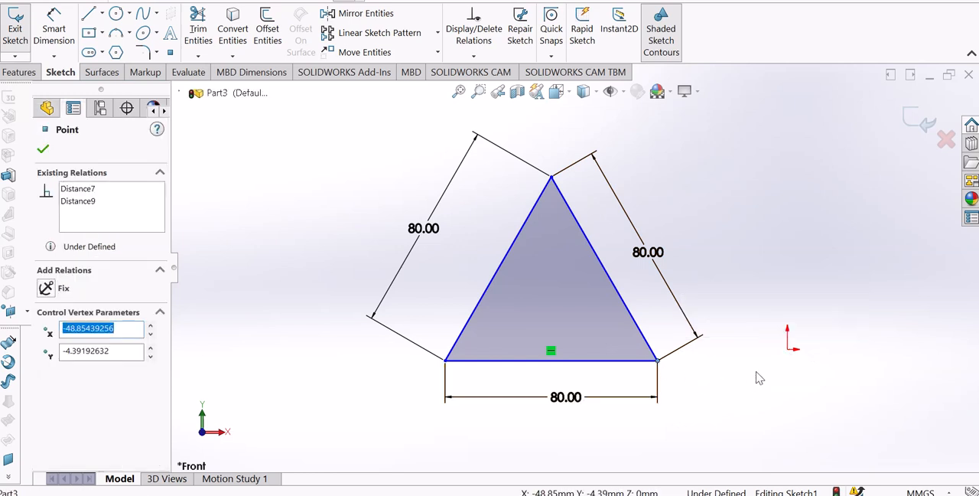
ctrl+click(788, 351)
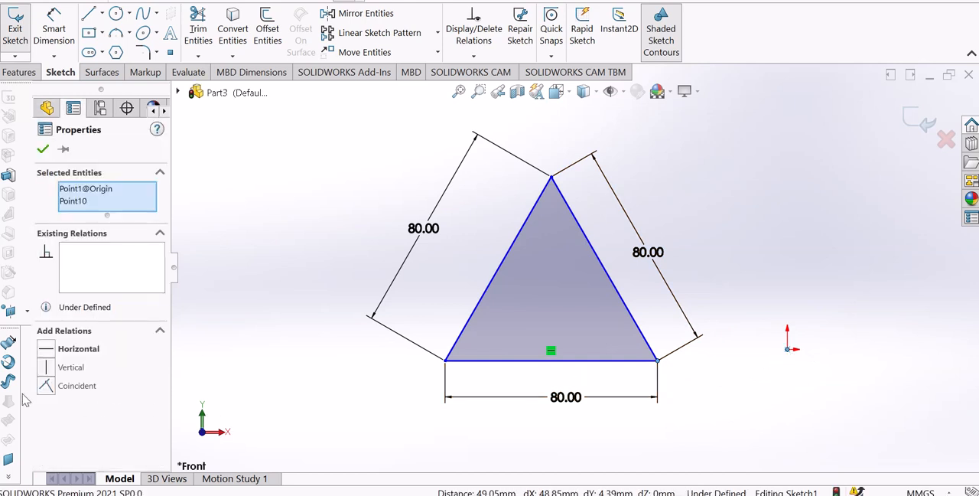
click(45, 386)
click(291, 376)
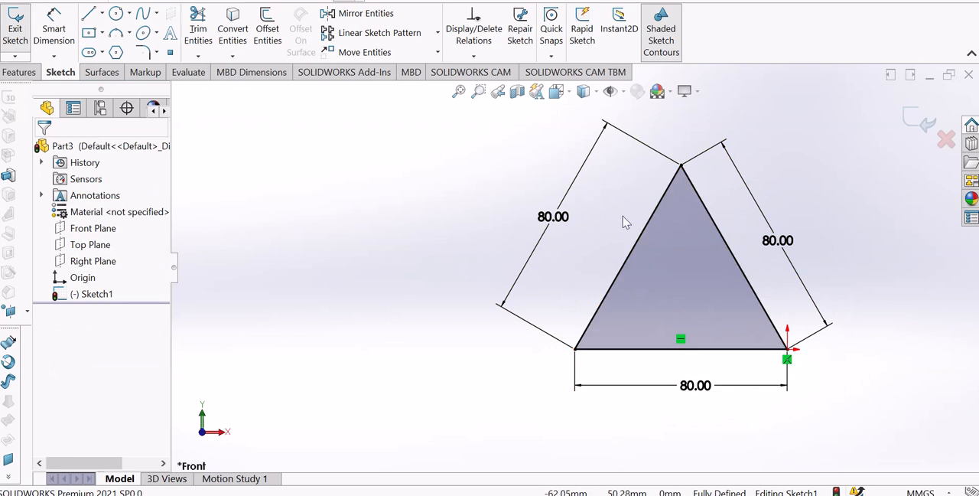
key(ctrl+z)
click(697, 215)
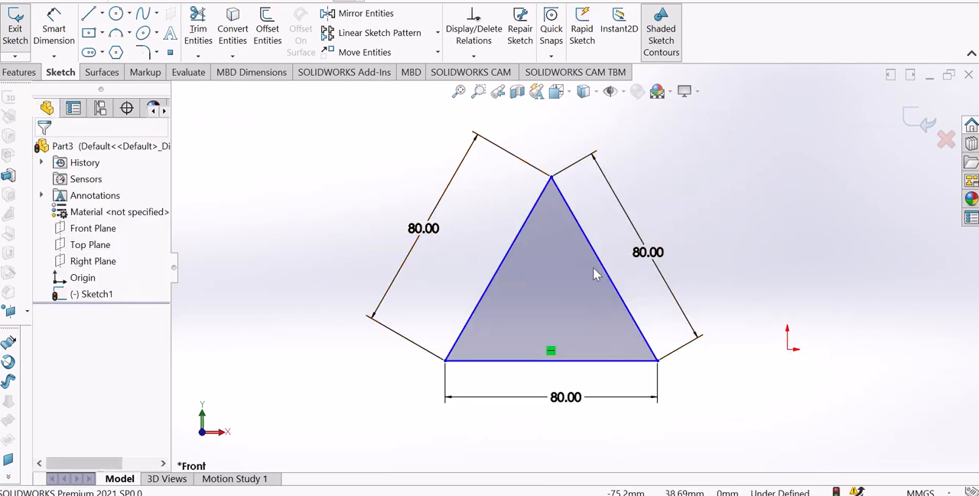
Delete the length dimensions of the triangle's right side and base
click(683, 308)
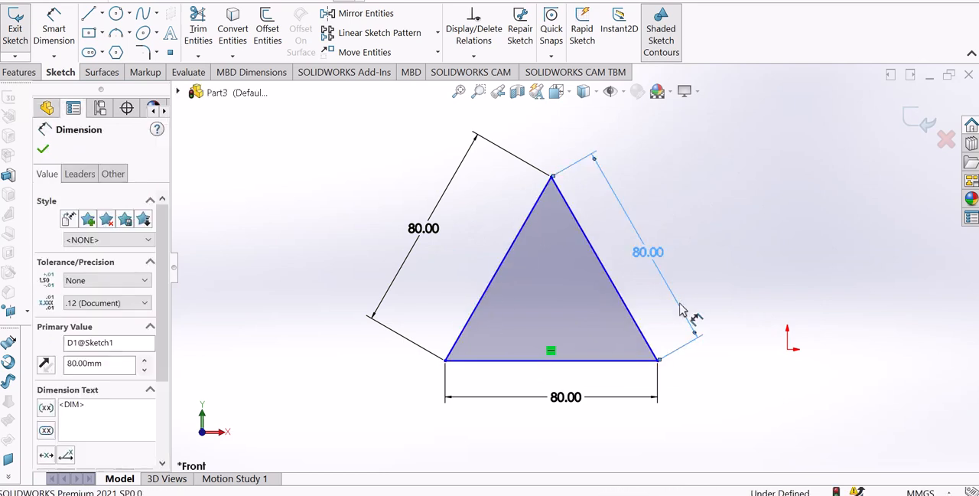
key(Delete)
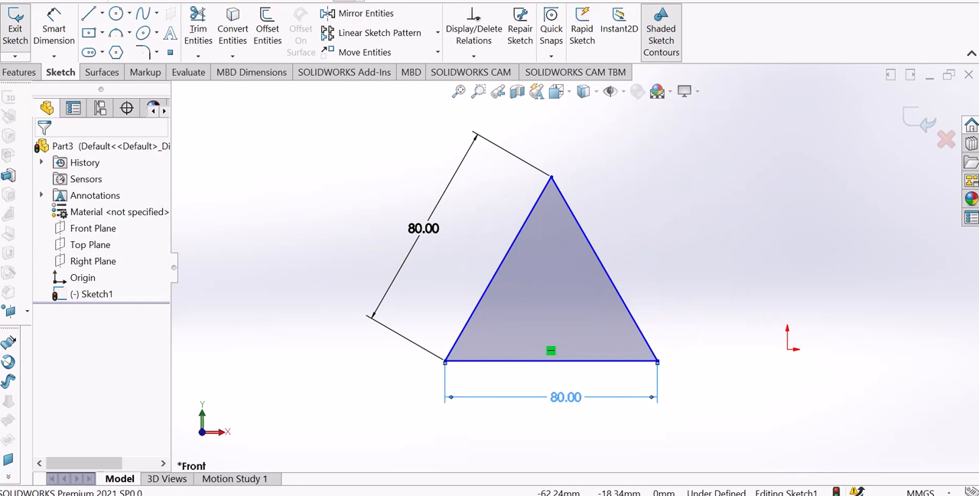
click(626, 396)
key(Delete)
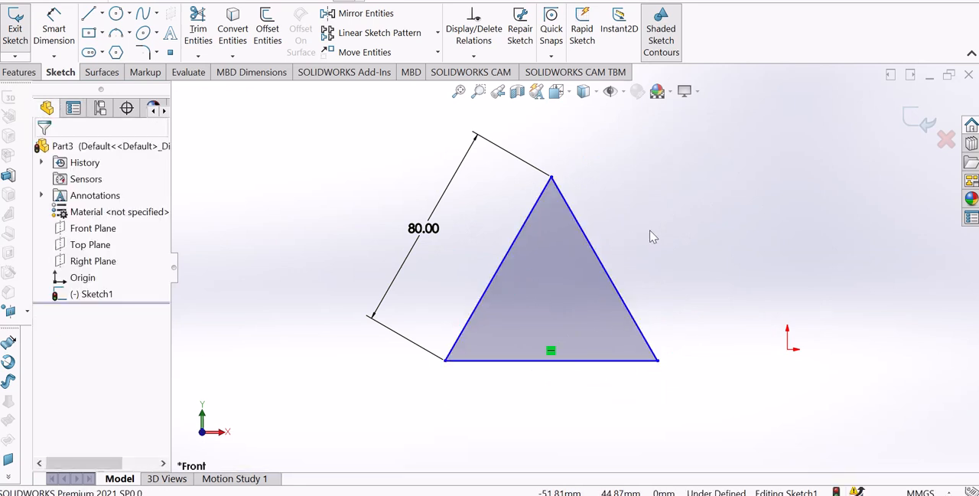
Add an Equal relation to all three sides of the triangle
click(538, 212)
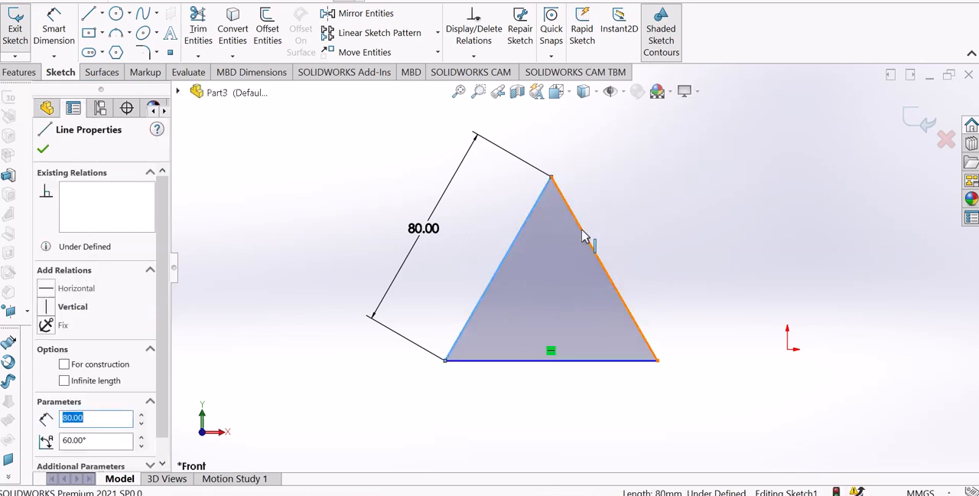
ctrl+click(583, 260)
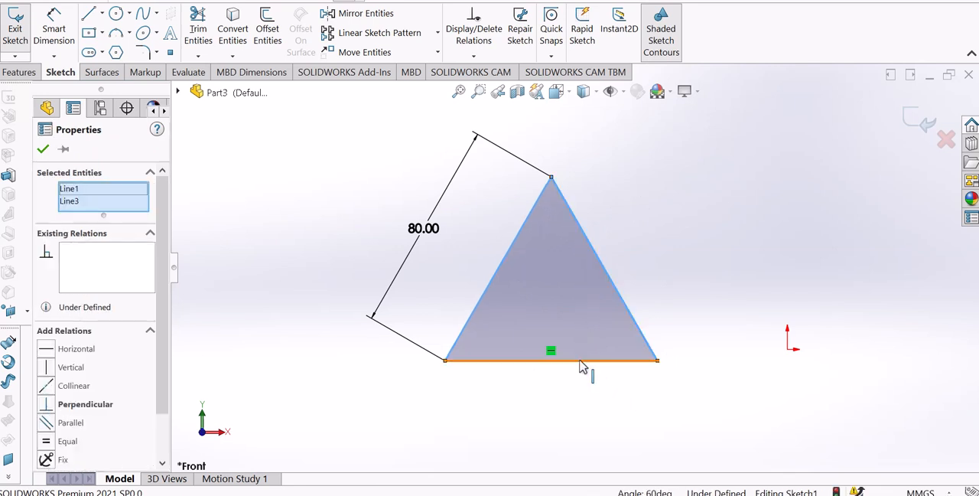
ctrl+click(580, 361)
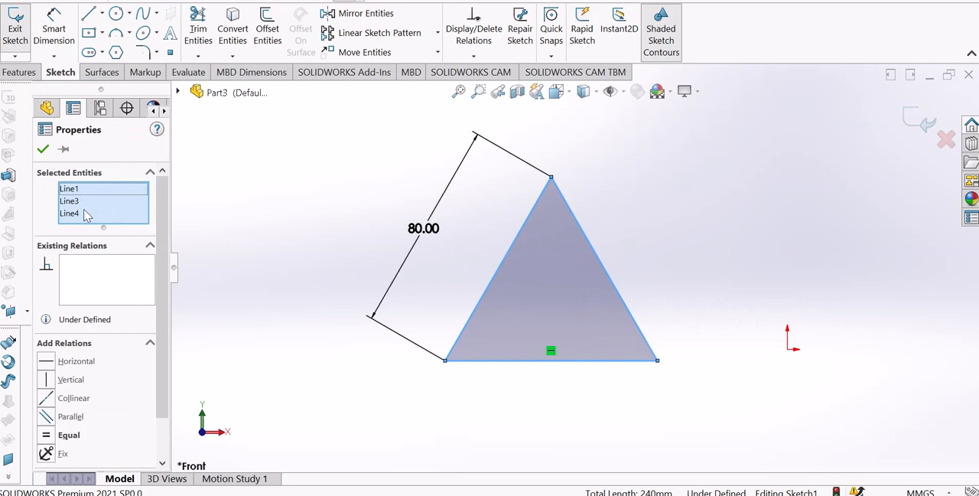
scroll(158, 209, down, 2)
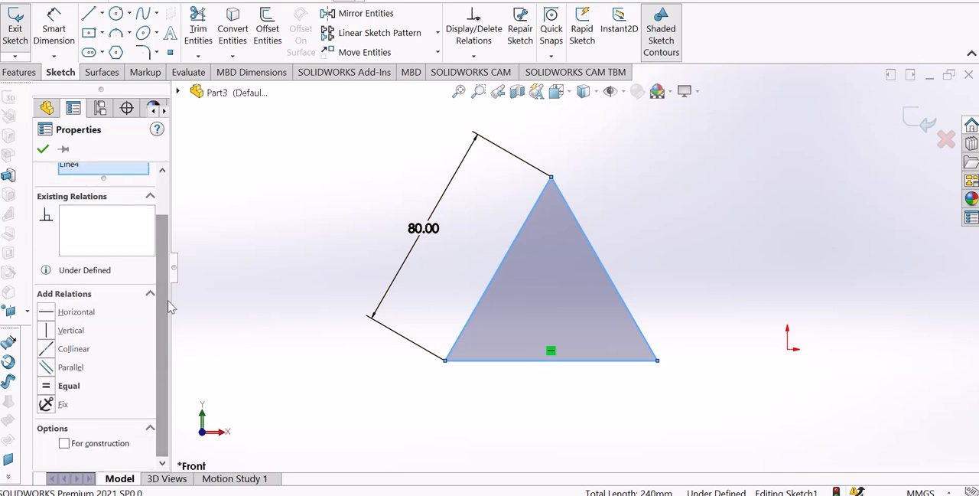
click(49, 387)
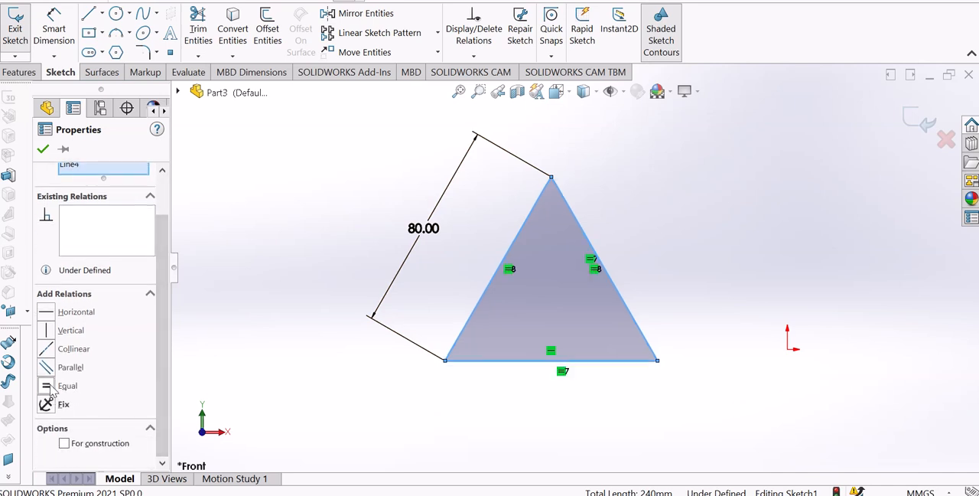
click(256, 364)
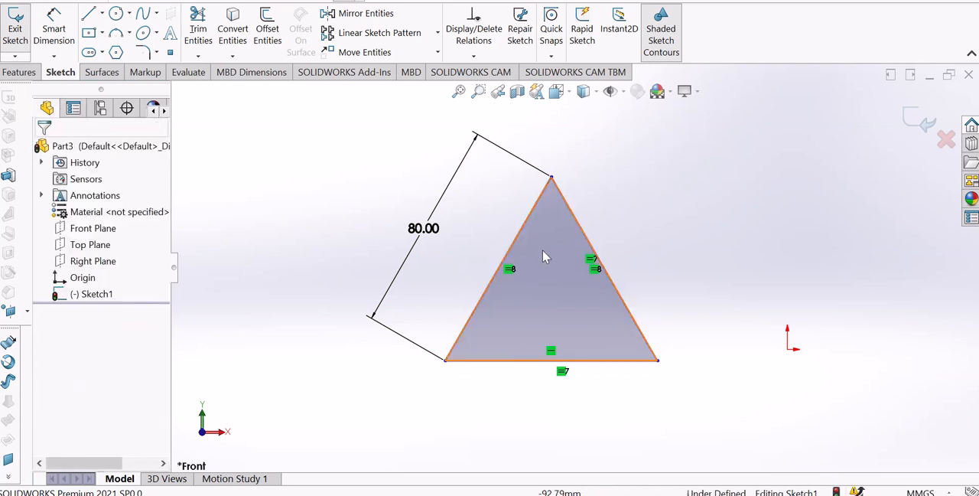
Try to add length dimensions to the triangle's right side and base, cancel both, and leave the Smart Dimension tool
click(52, 53)
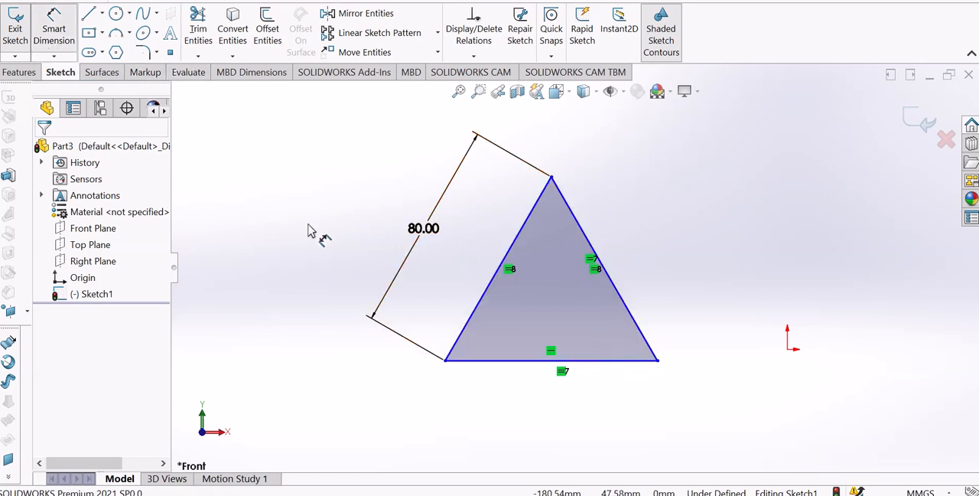
click(581, 231)
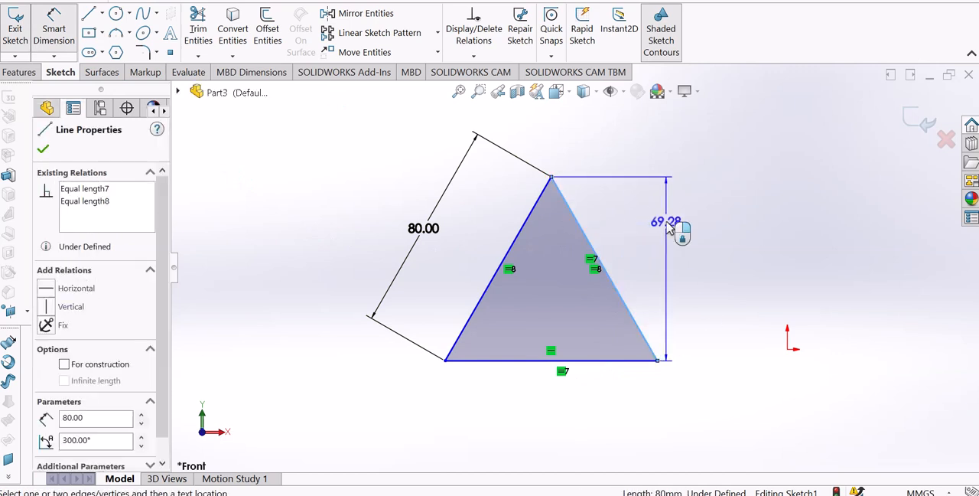
click(632, 193)
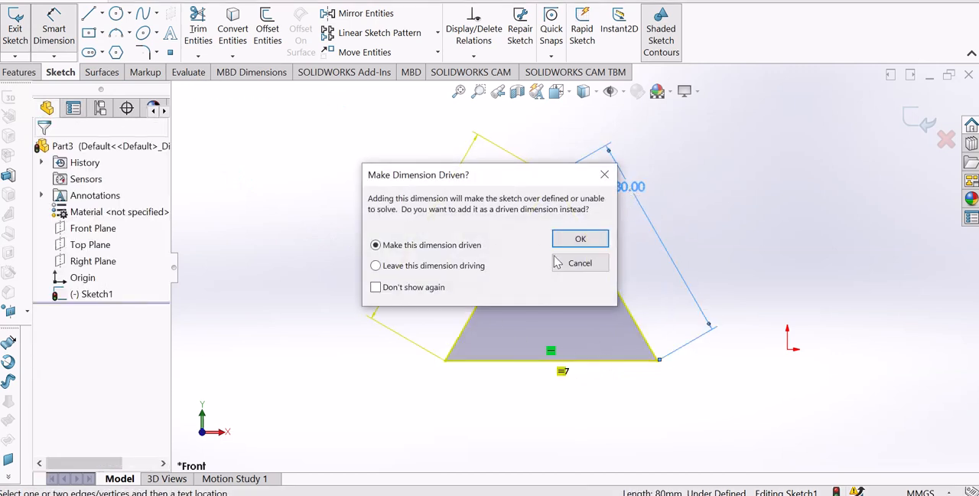
click(605, 177)
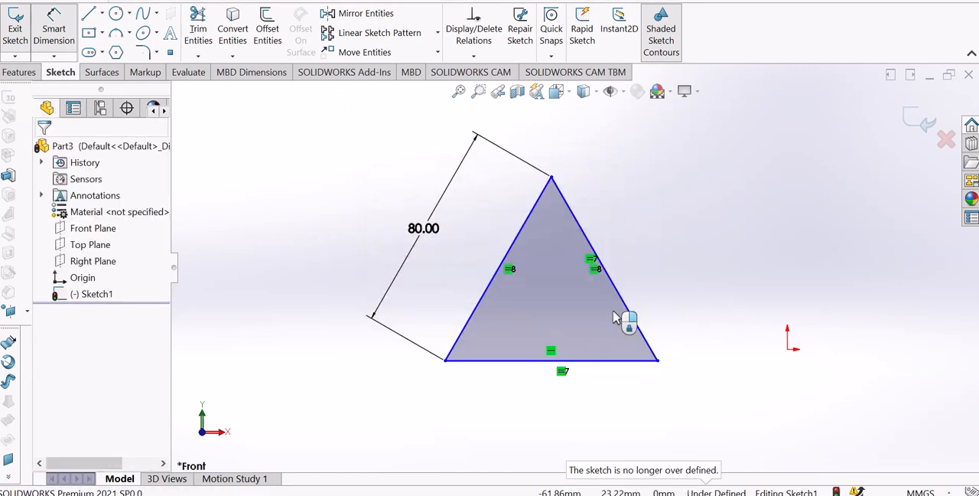
click(580, 360)
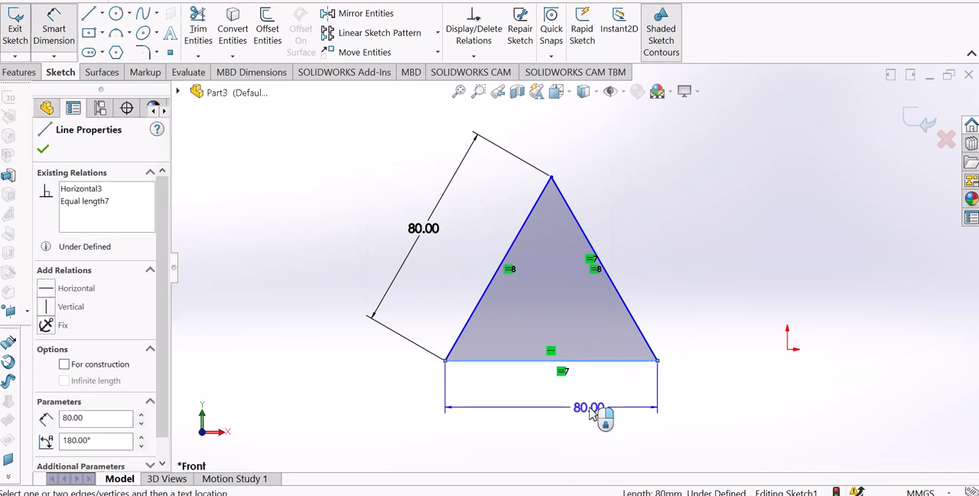
key(Escape)
right_click(685, 346)
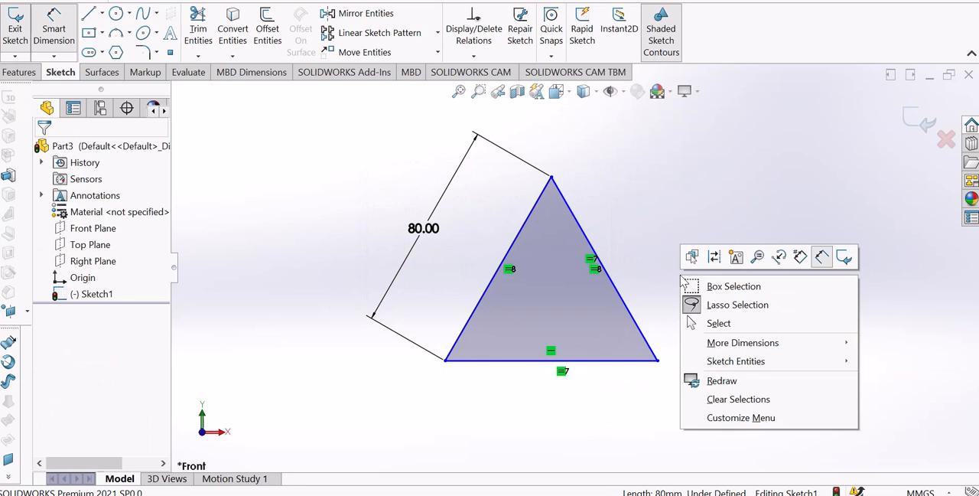
click(698, 322)
Try placing the triangle's apex on the sketch origin, and undo the placement
drag(554, 180, 787, 352)
scroll(787, 330, down, 4)
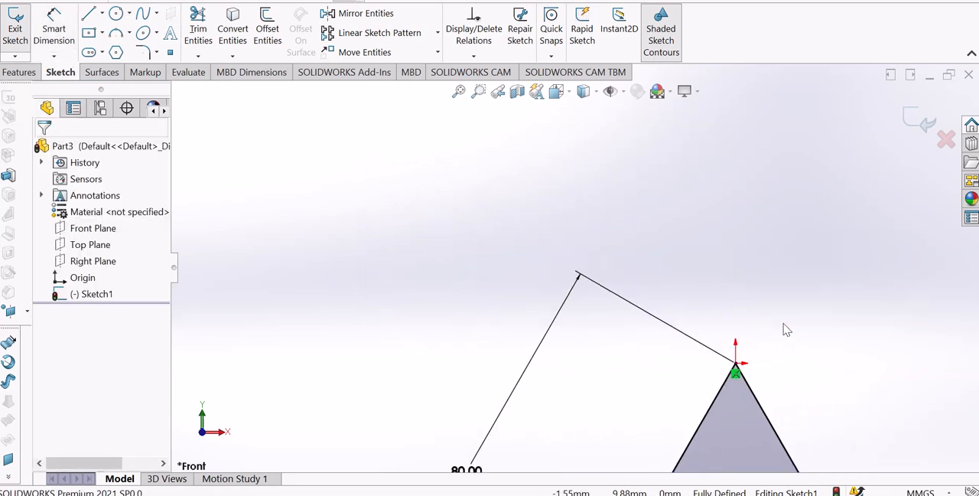
scroll(783, 345, up, 7)
scroll(593, 435, down, 3)
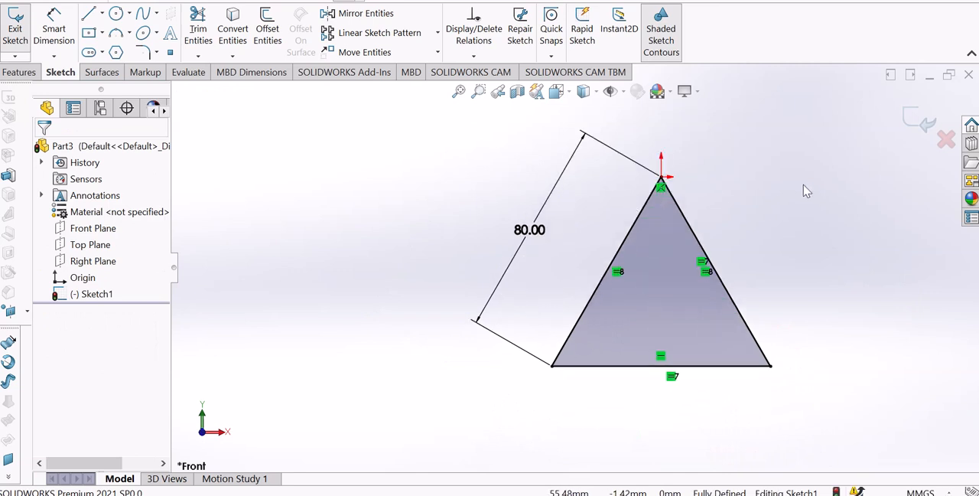
scroll(804, 190, down, 3)
scroll(428, 306, up, 2)
scroll(490, 425, up, 2)
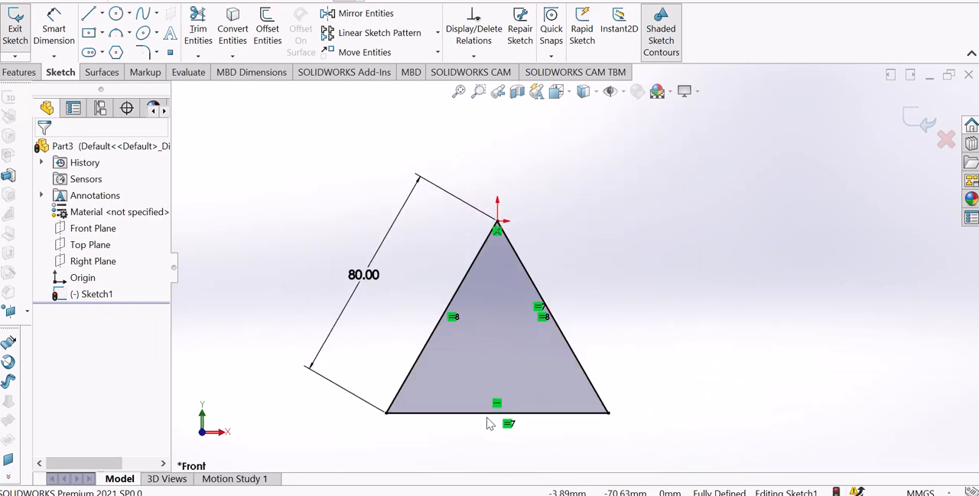
key(ctrl+z)
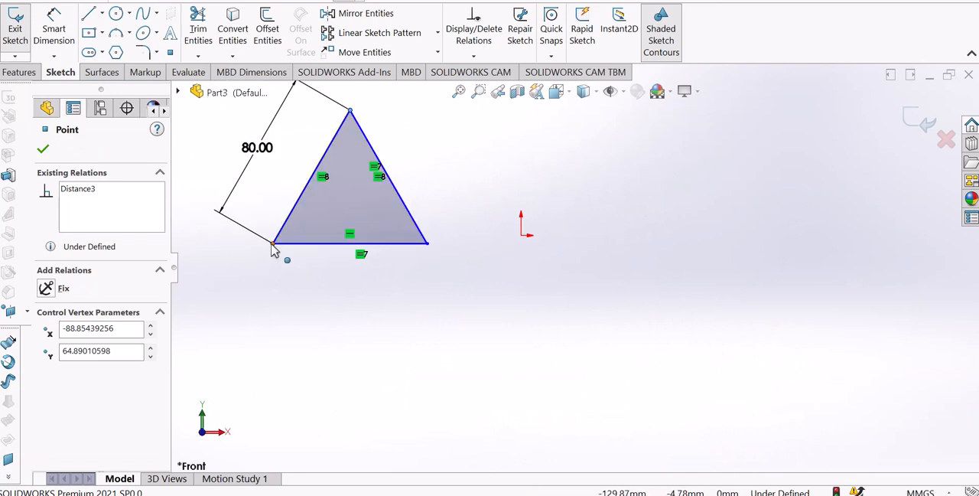
Move the triangle's lower left corner onto the sketch origin so the two are coincident, and fit the sketch in view
drag(272, 245, 520, 238)
click(595, 258)
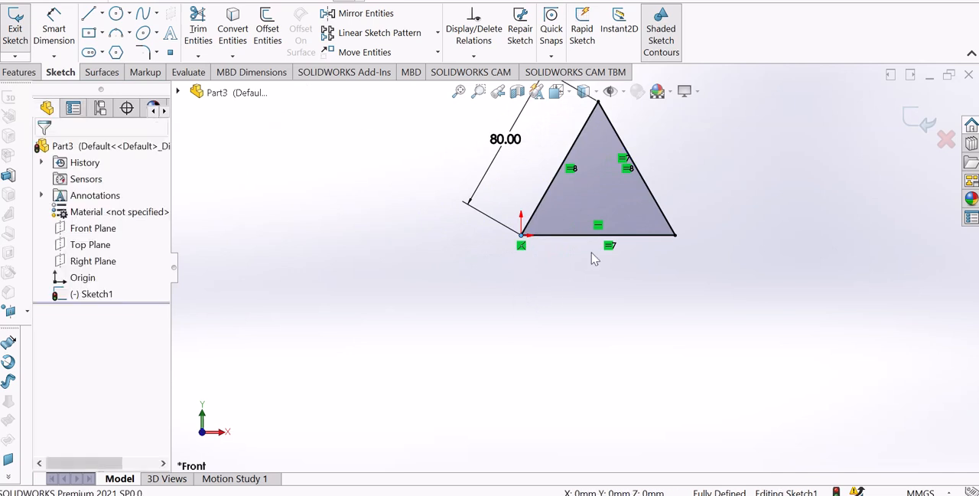
key(f)
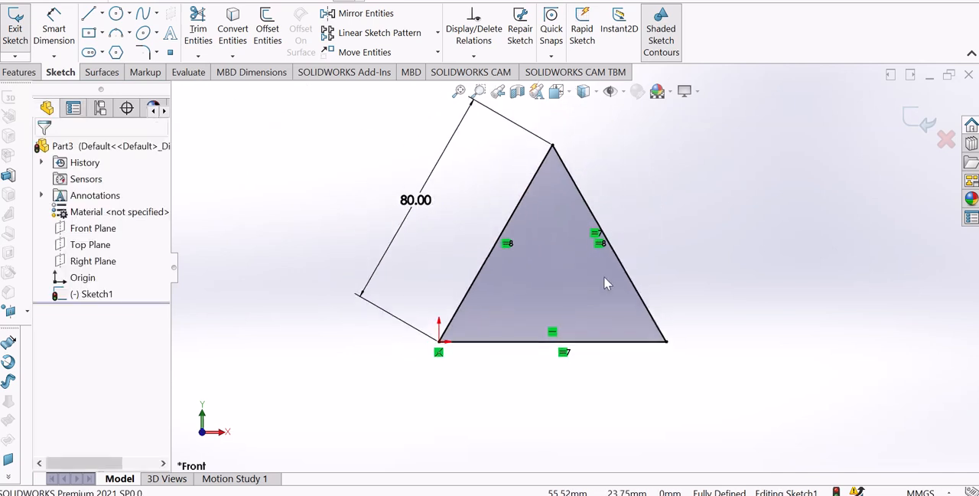
scroll(600, 274, up, 3)
scroll(581, 164, down, 2)
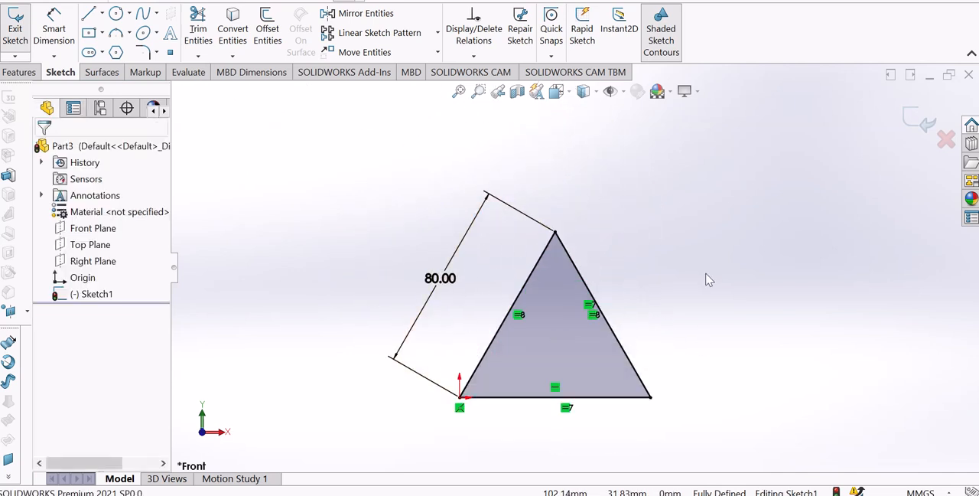